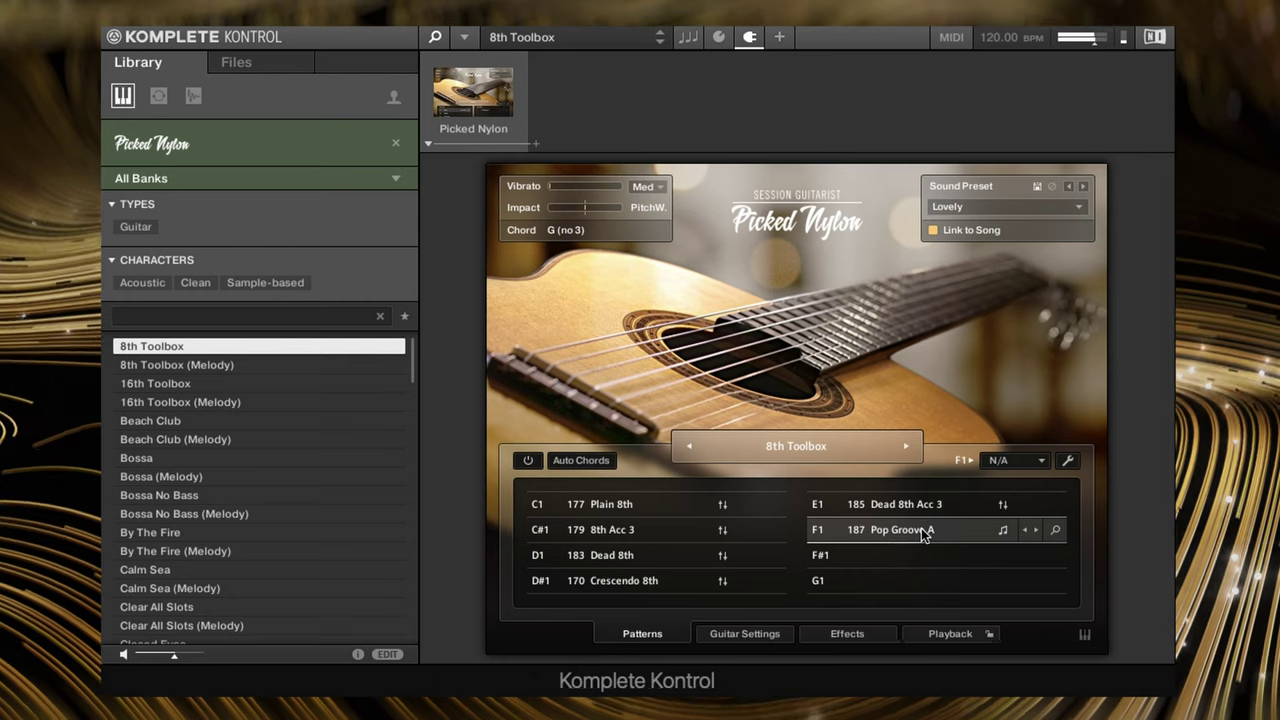
Audition the Picked Nylon presets from 8th Toolbox onward, loading Beach Club, Bossa No Bass and By The Fire.
left_click(908, 446)
key("Down")
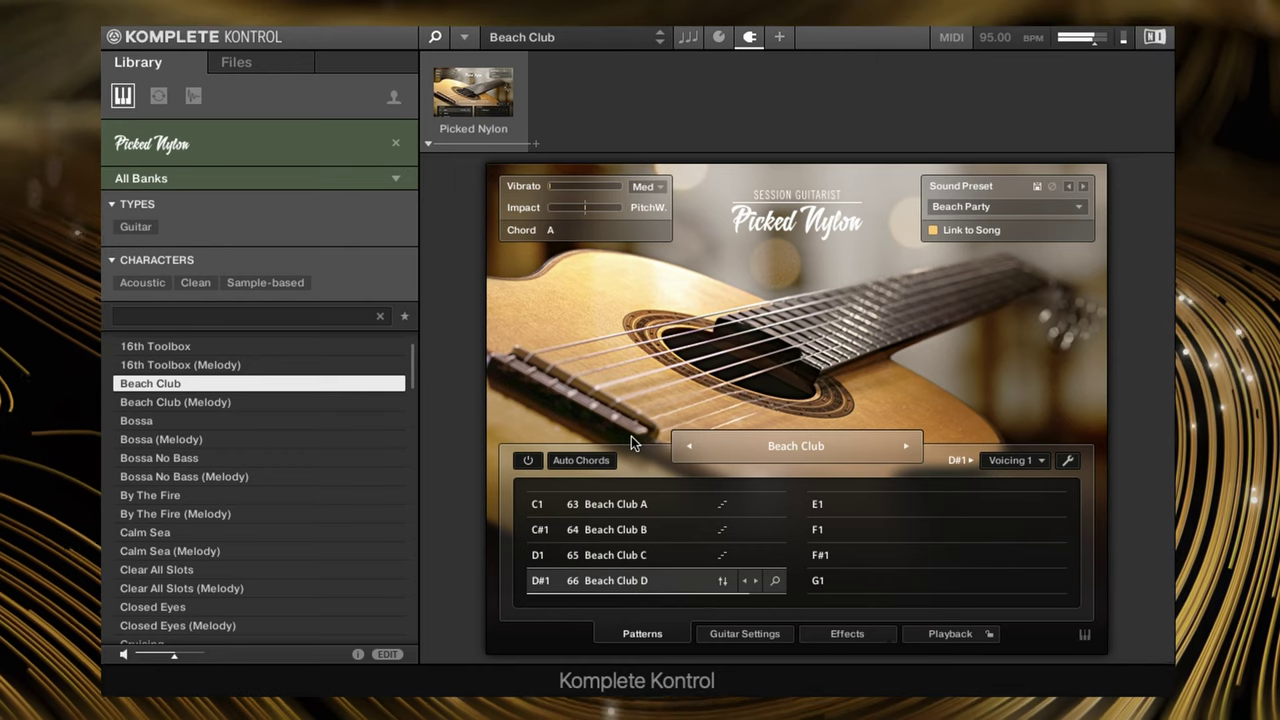
key("Down")
key("Down")
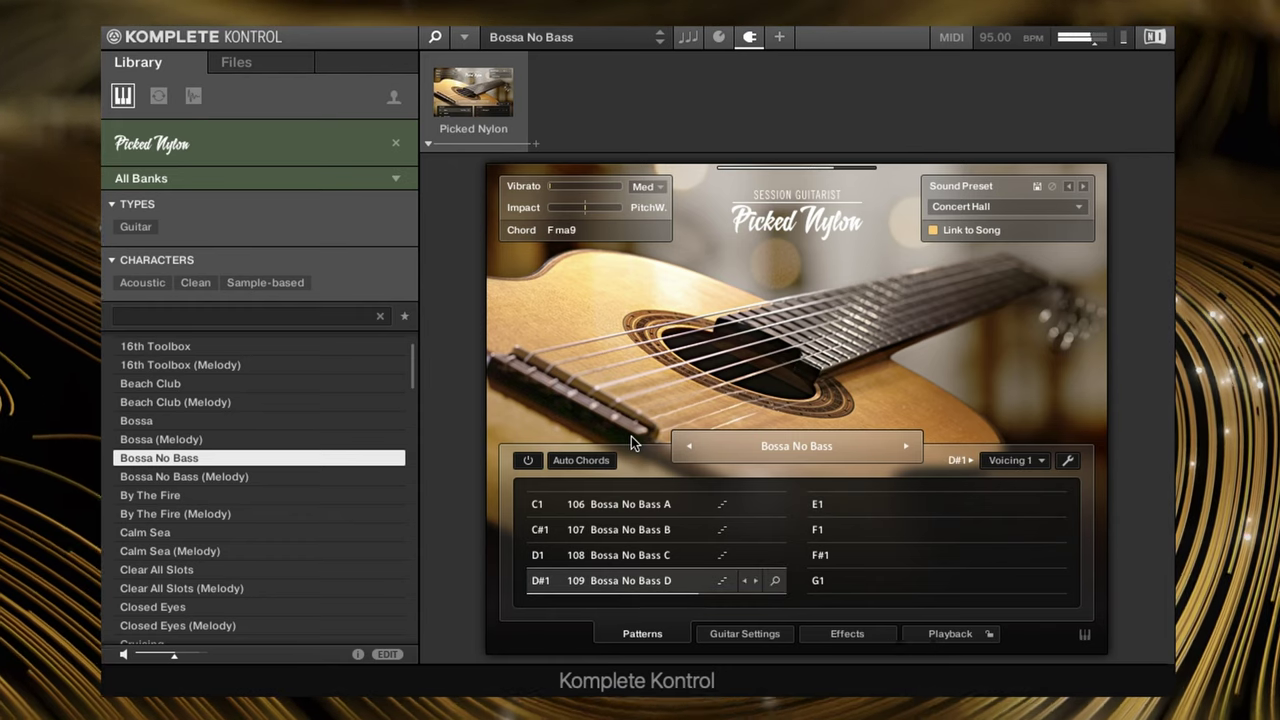
key("Down")
key("Down")
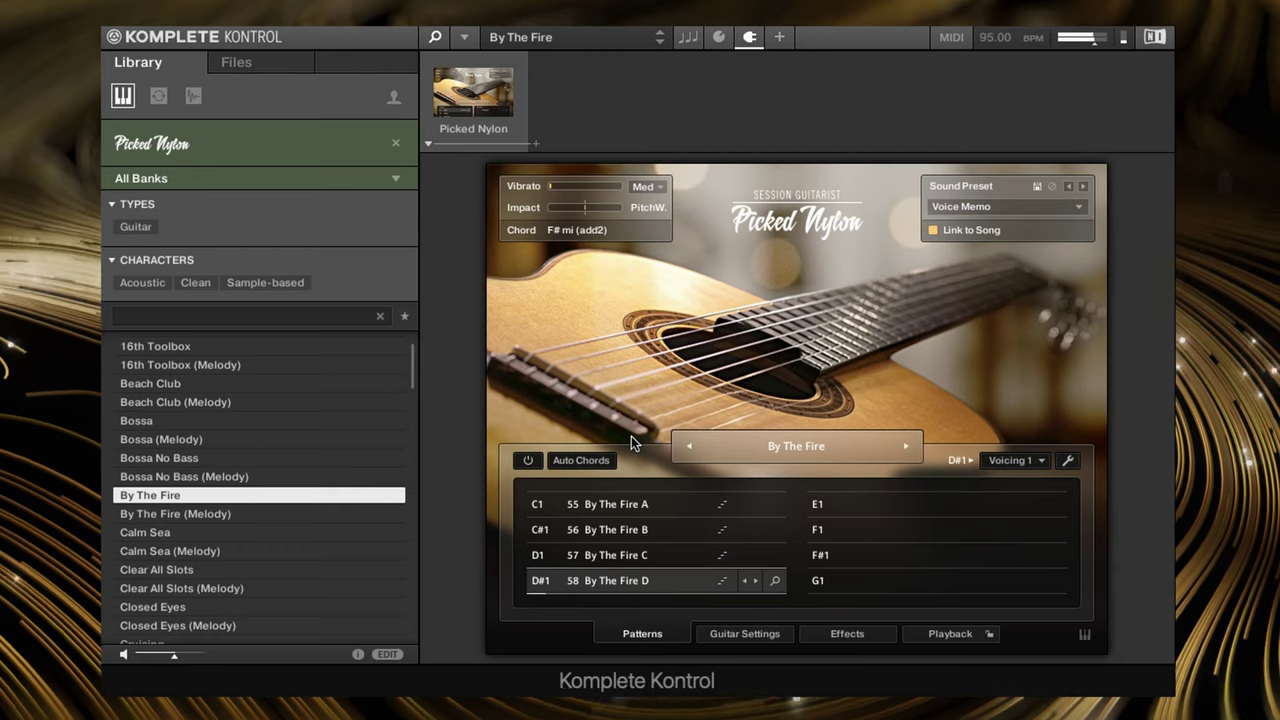
Load and audition the Calm Sea and Closed Eyes presets, passing over the Melody versions.
key("Down")
key("Down")
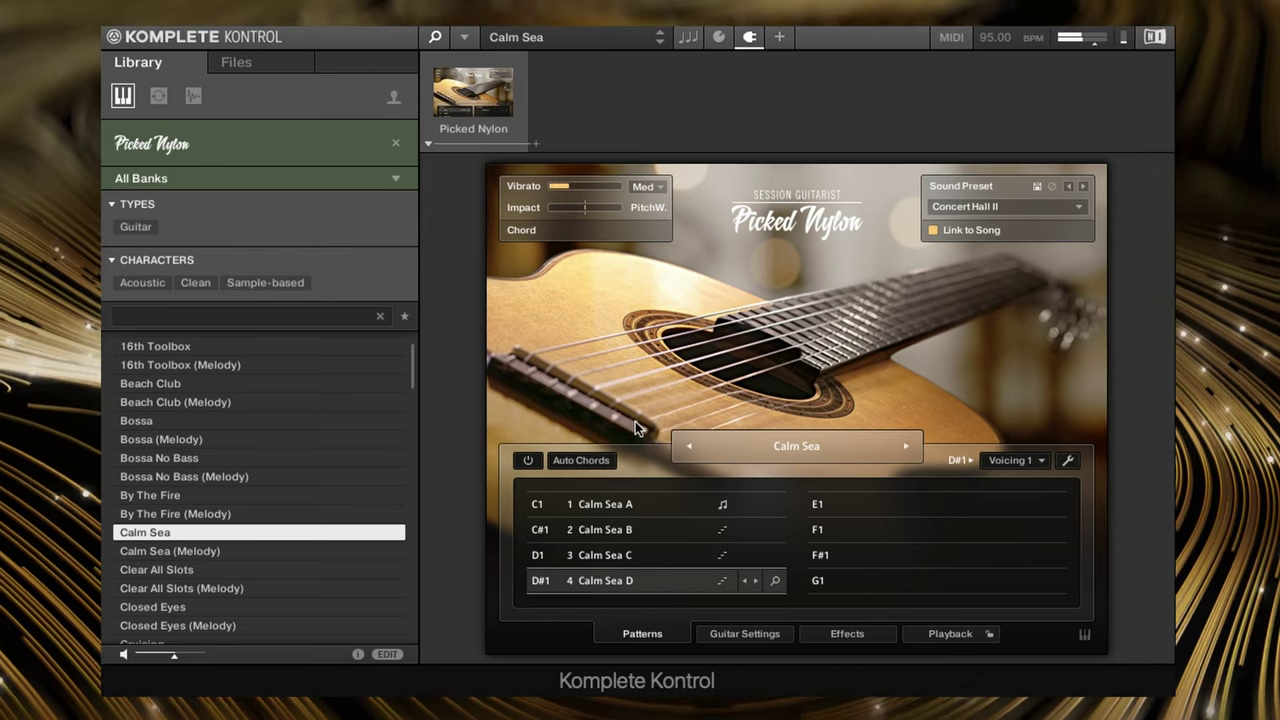
key("Down")
key("Down")
key("Down")
key("Down")
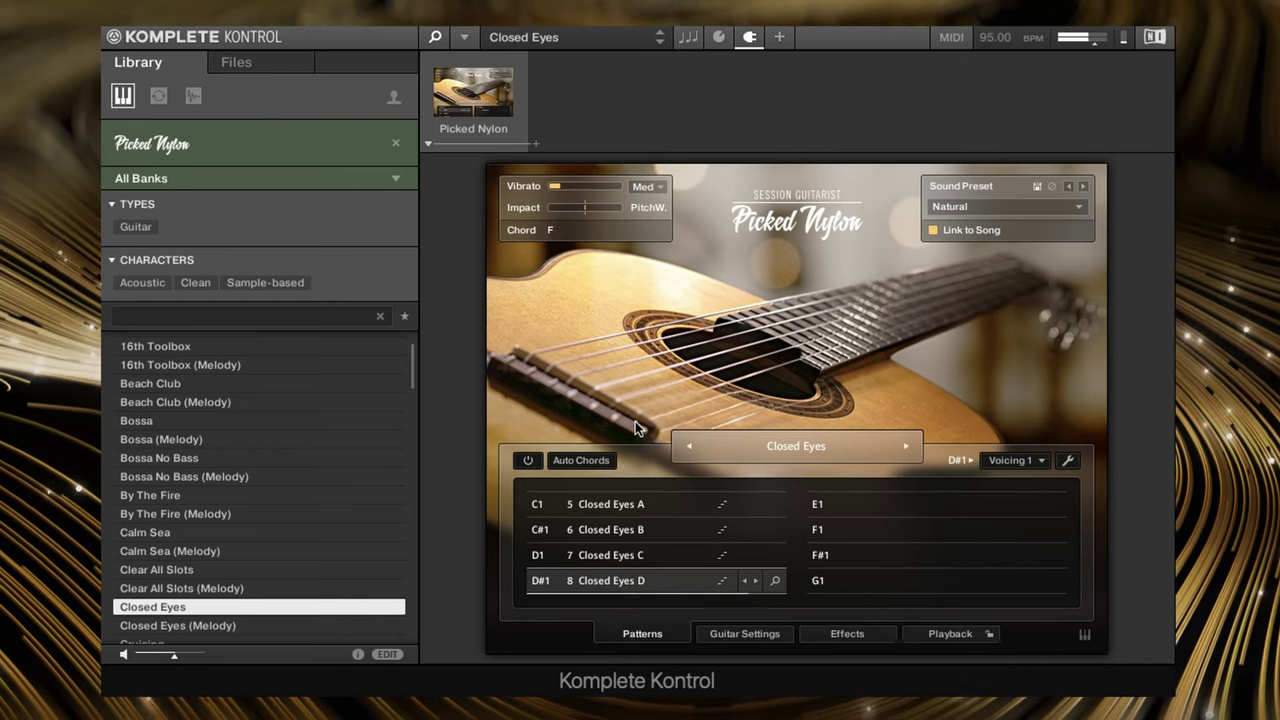
Load and audition the Cruising, Cuban Love, Dark Matter and Dead Muted presets in turn.
key("Down")
key("Down")
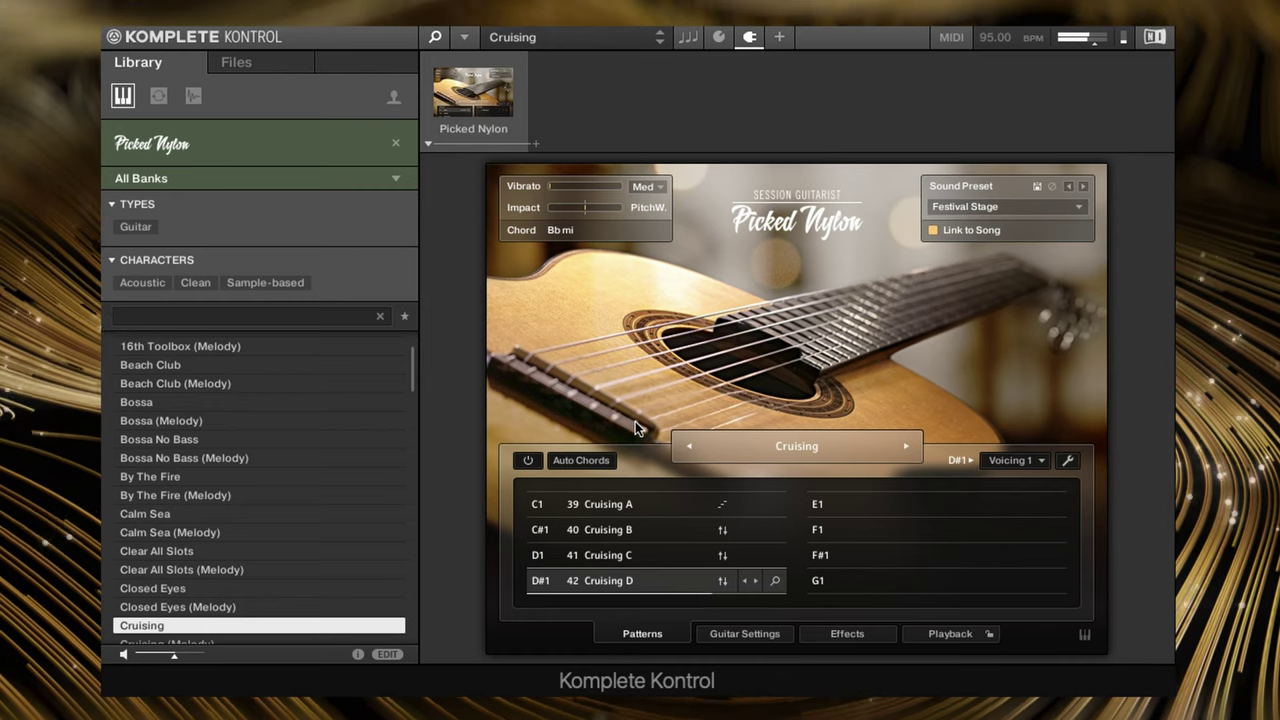
key("Down")
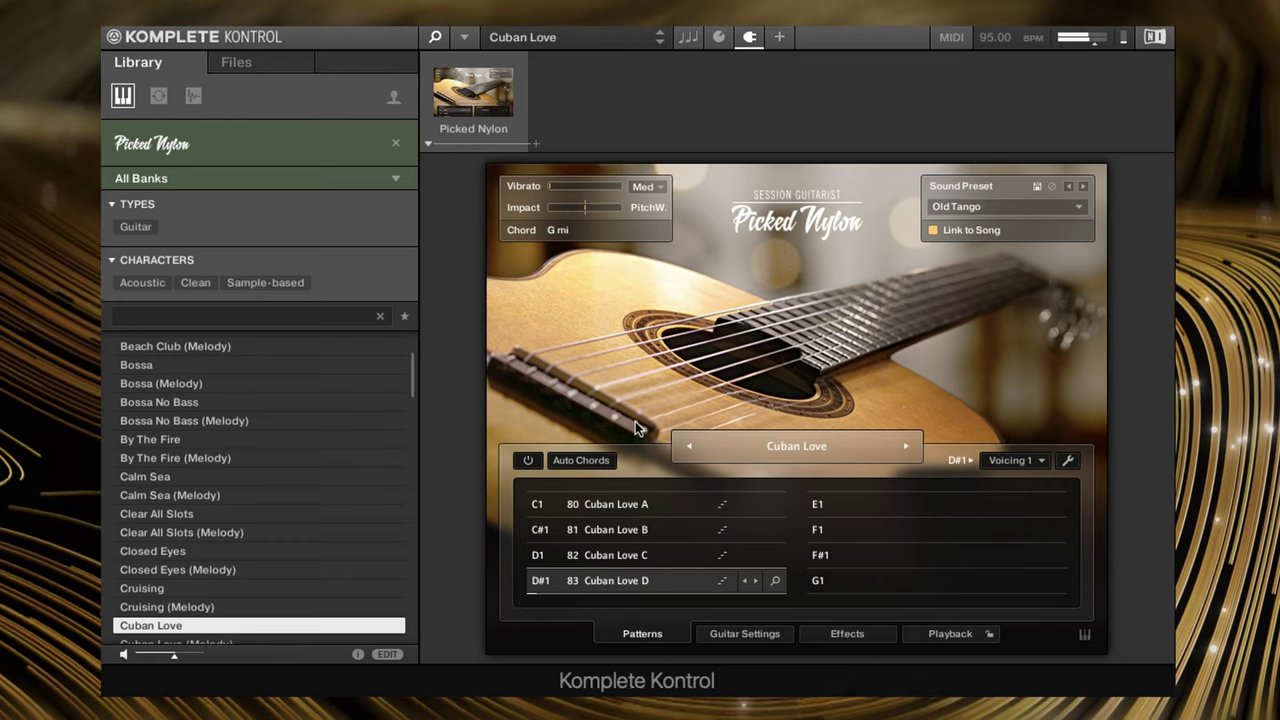
key("Down")
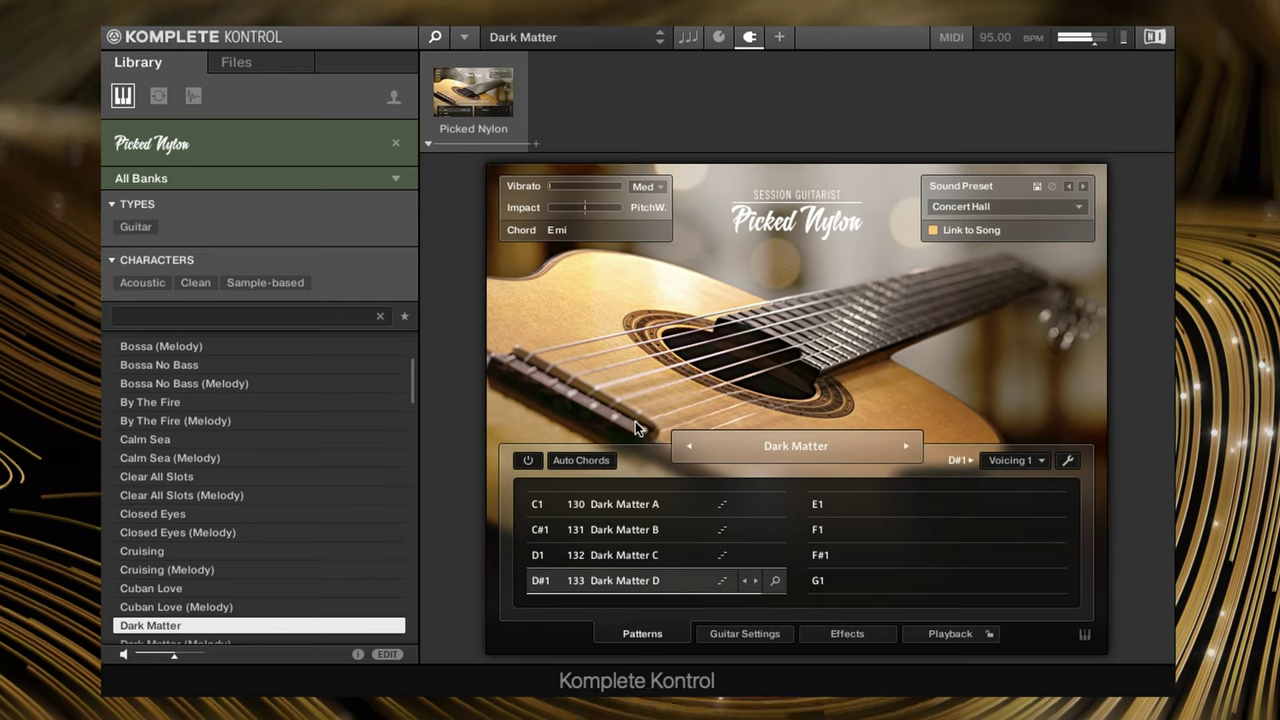
key("Down")
key("Down")
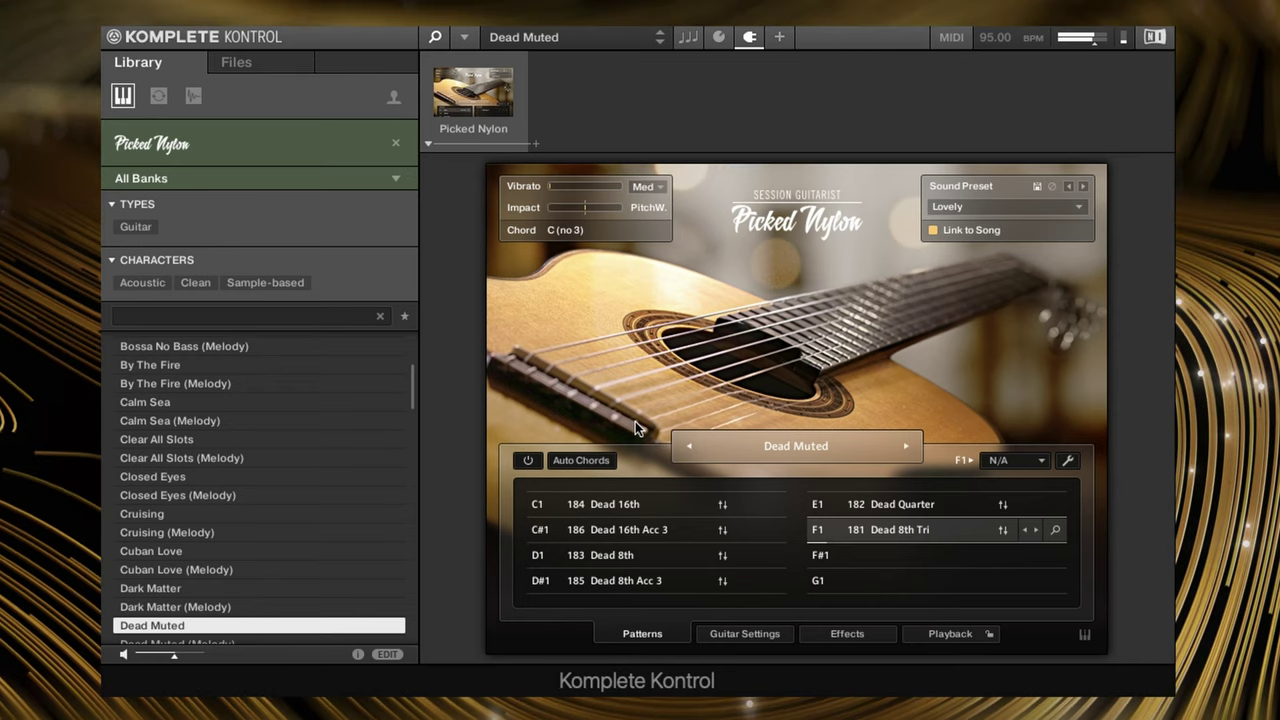
Load and audition the Flamenco Strum, FX Toolbox and Garden State presets in turn.
key("Down")
key("Down")
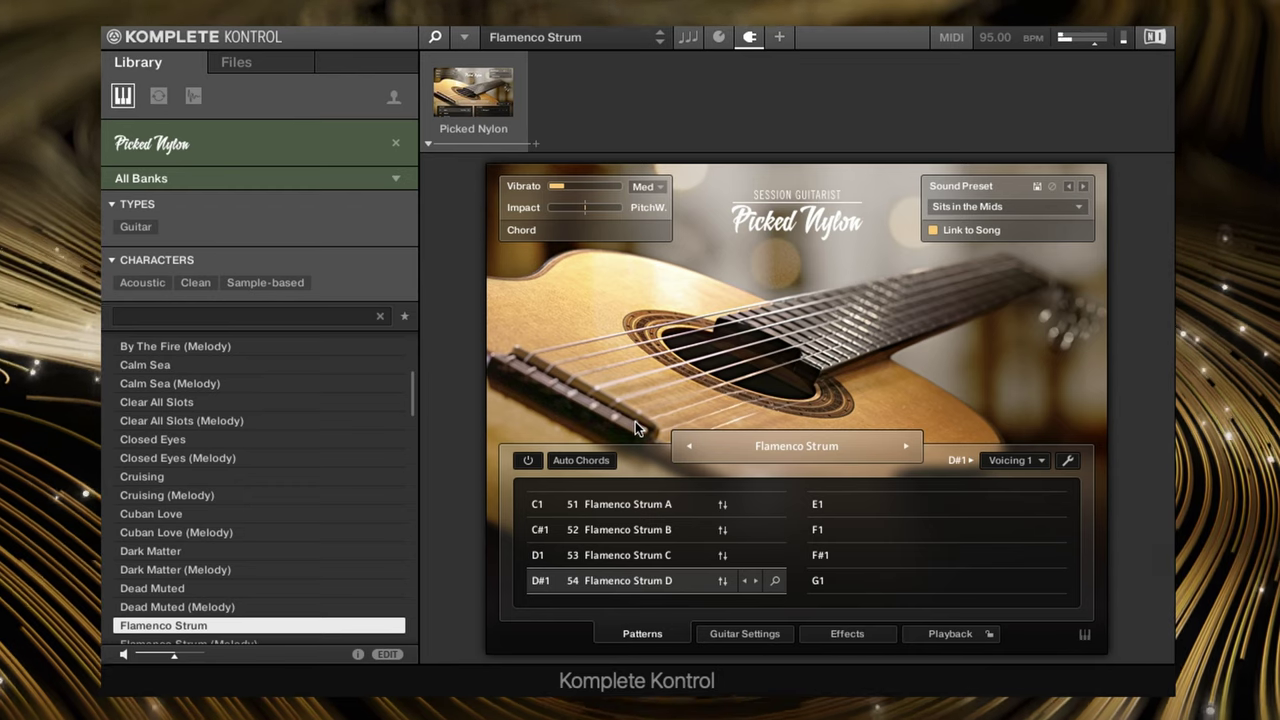
key("Down")
key("Down")
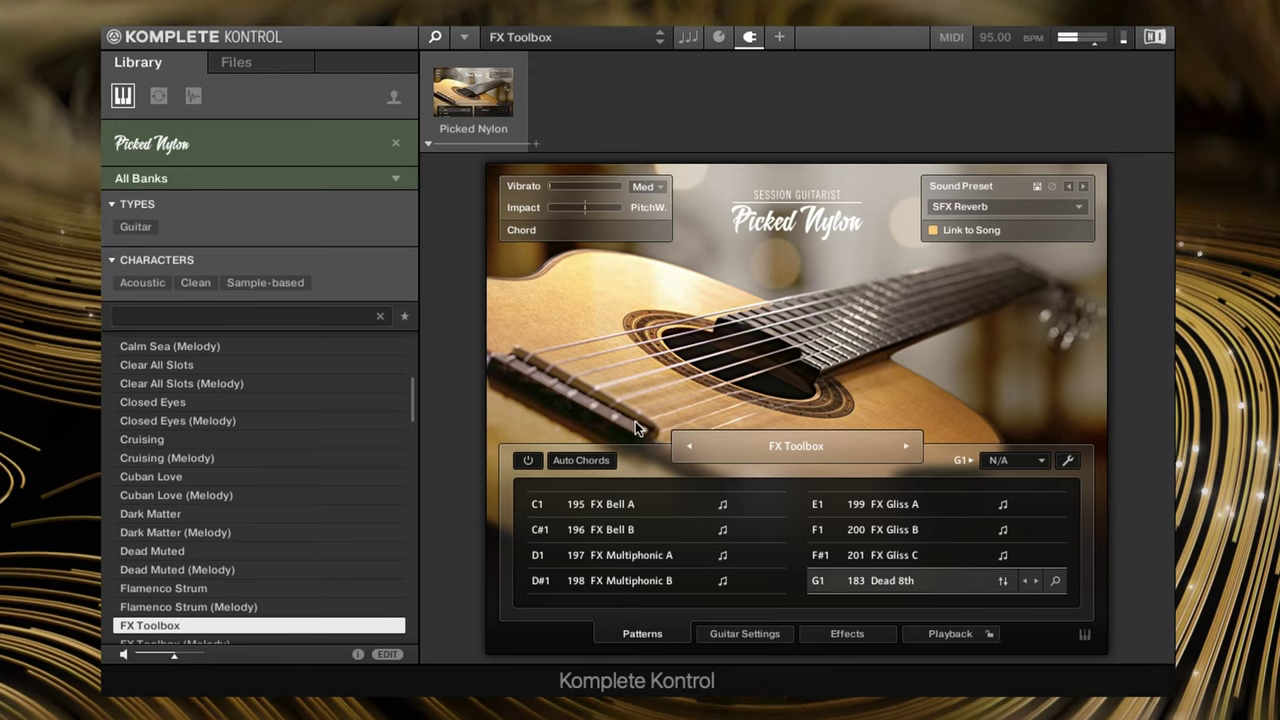
key("Down")
key("Down")
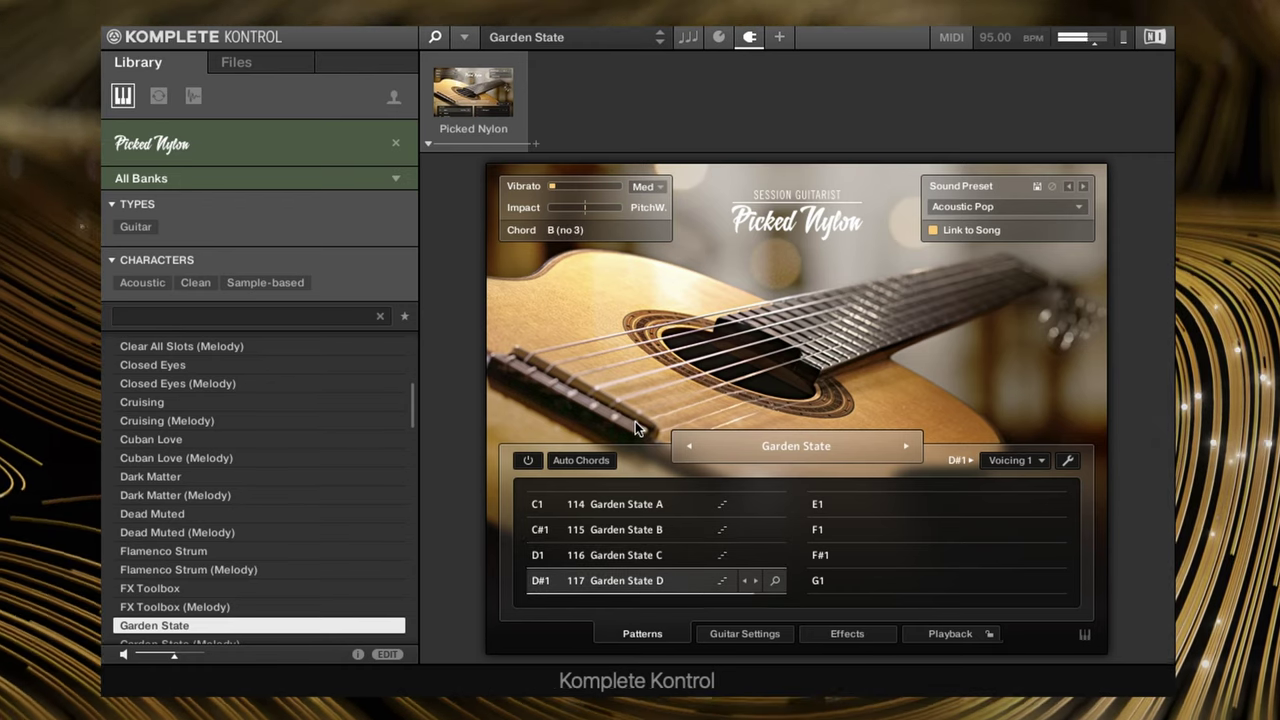
Load and audition the Greenwich, Kingston Town and Laid Back presets in turn.
key("Down")
key("Down")
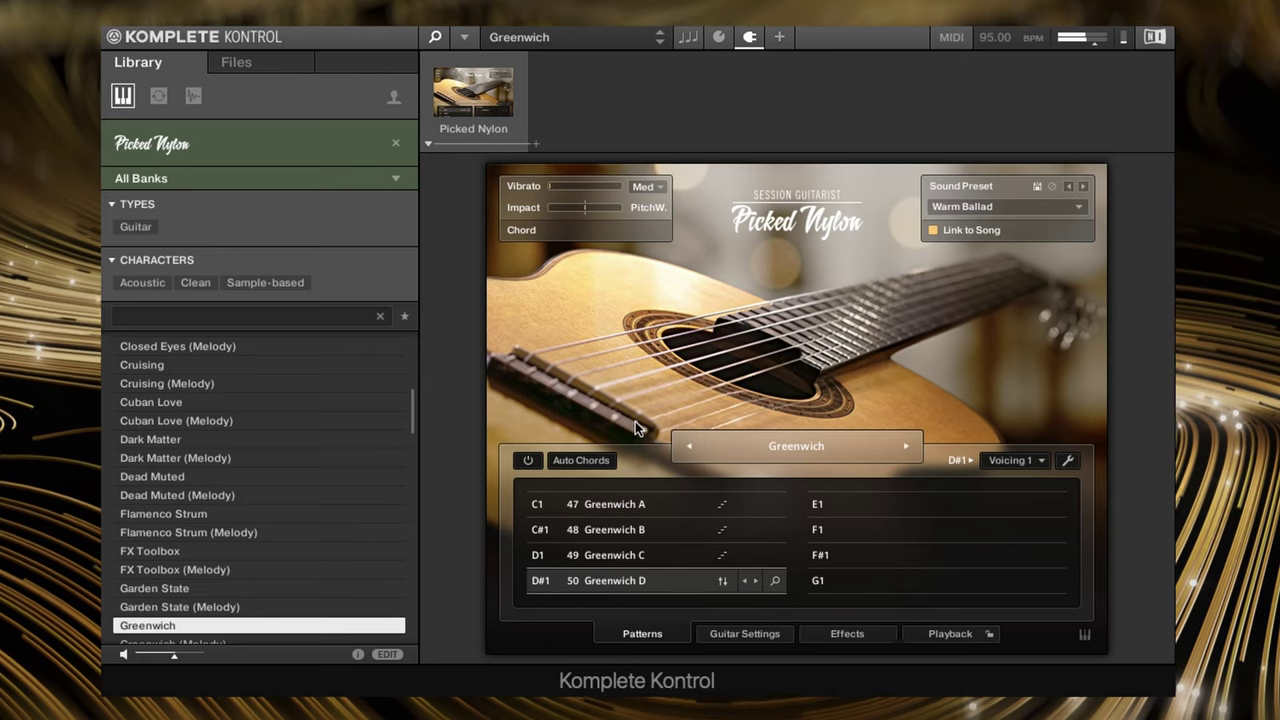
key("Down")
key("Down")
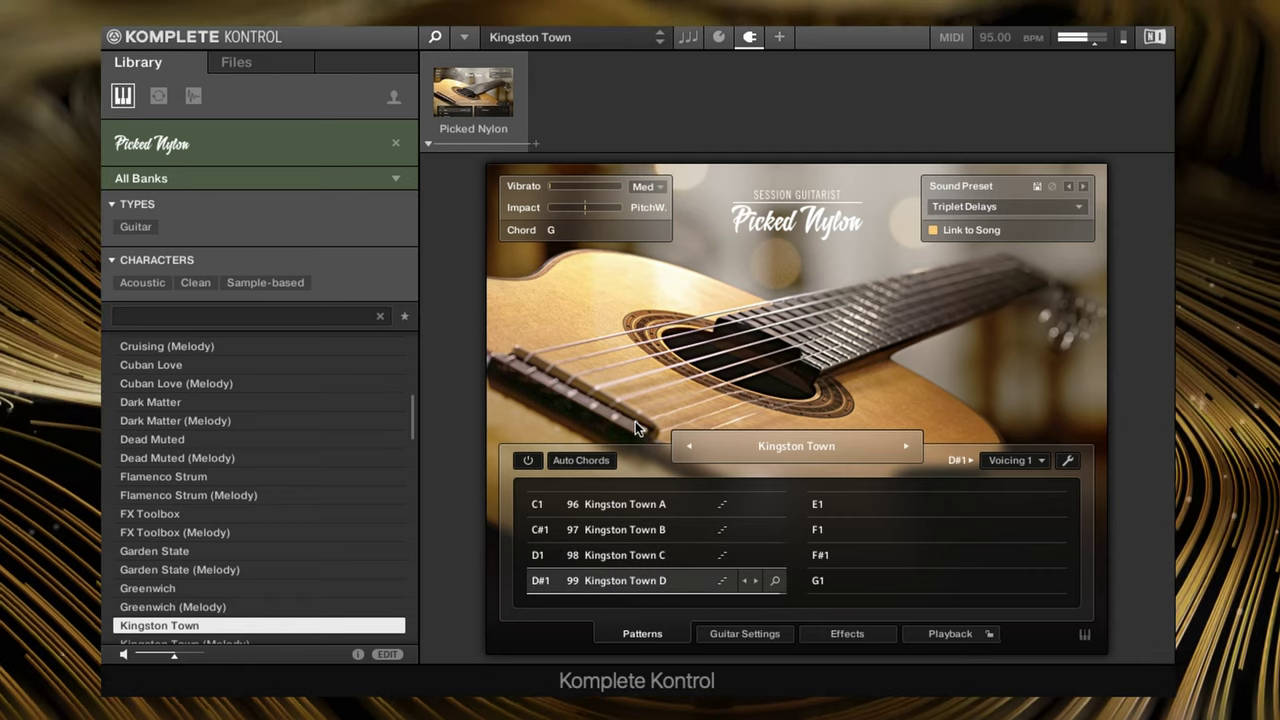
key("Down")
key("Down")
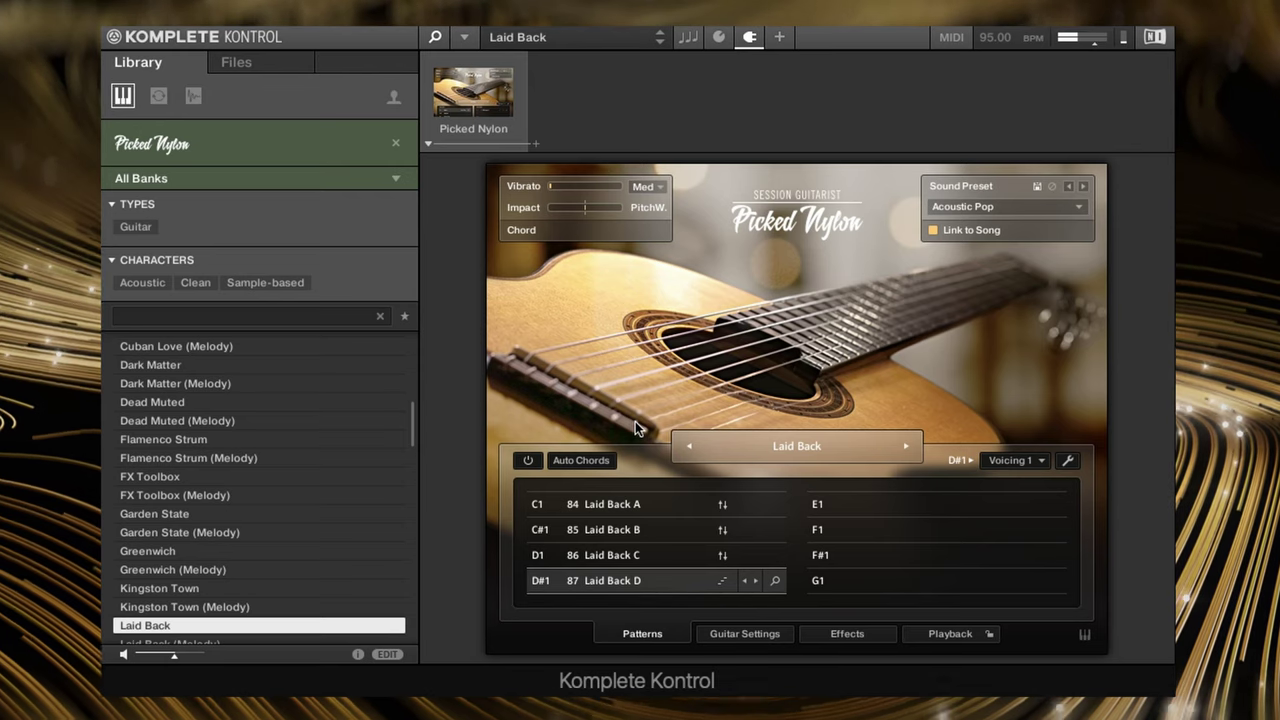
Load and audition the Latin Bounce, Love Letter, Lovely and Malaguena presets in turn.
key("Down")
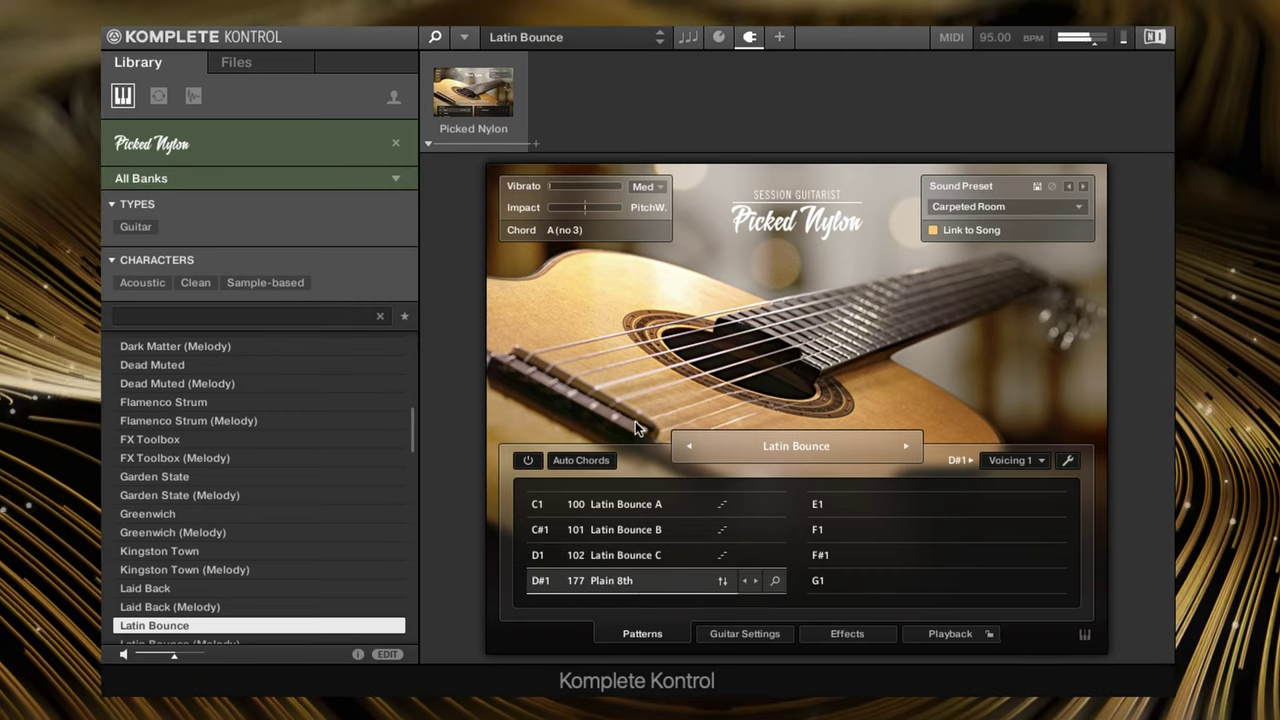
key("Down")
key("Down")
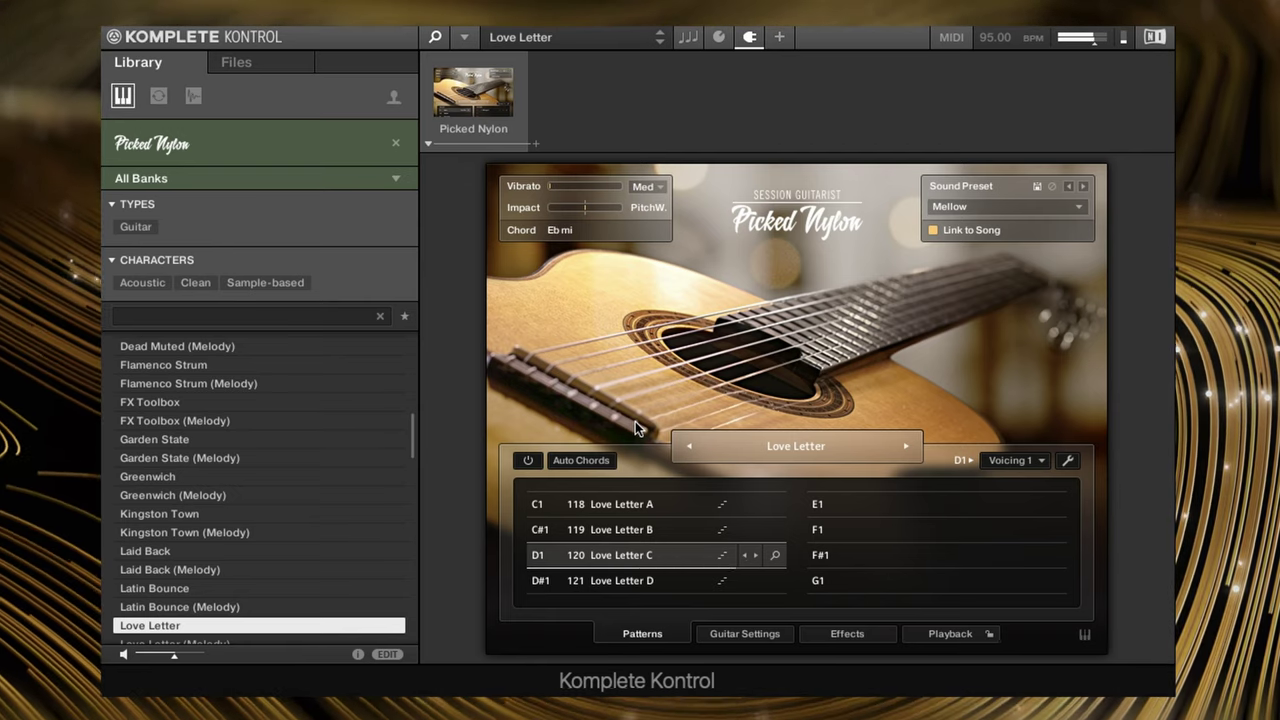
key("Down")
key("Down")
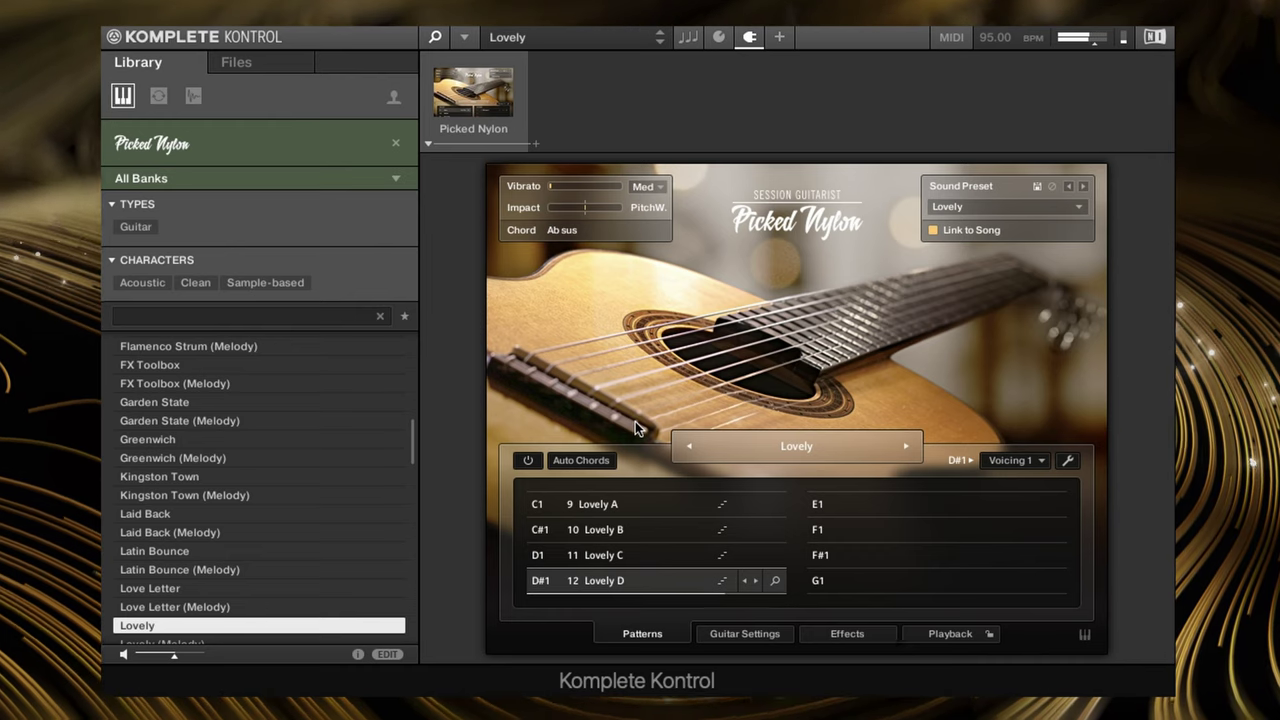
key("Down")
key("Down")
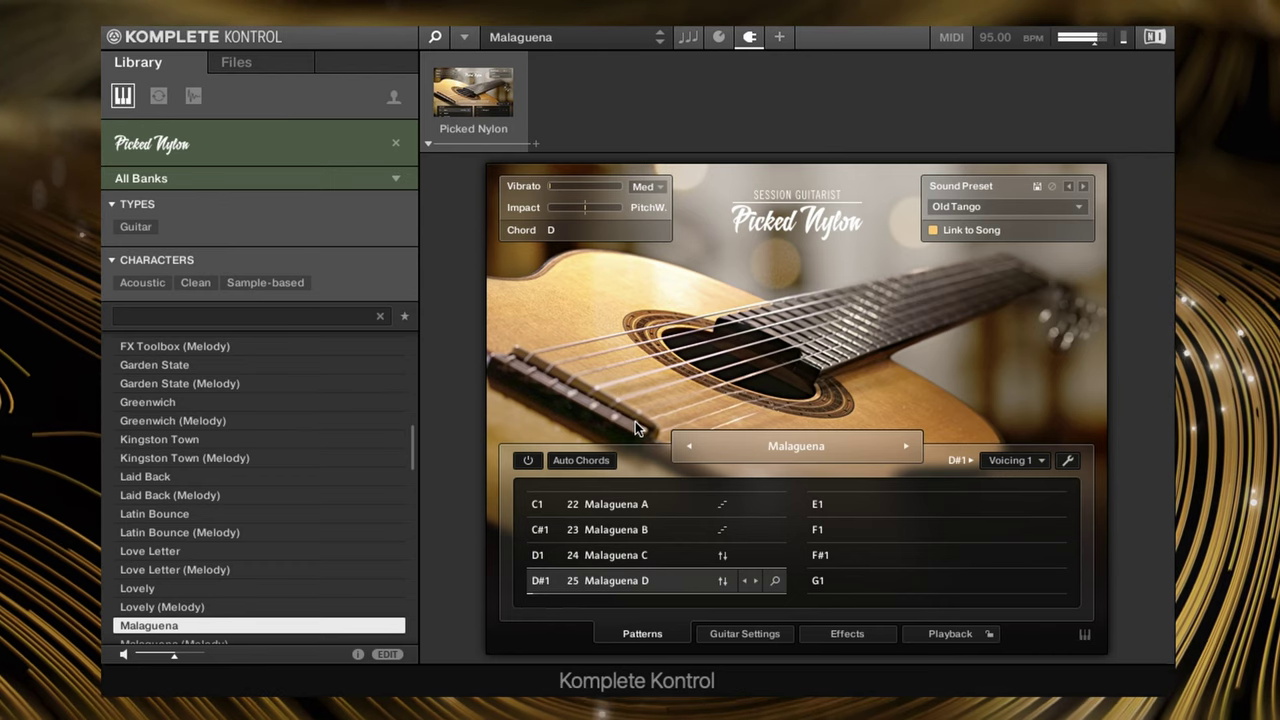
Load and audition the Measured Tremolo, Milonga, Nineties Ballad and Nylon Harmonics presets in turn.
key("Down")
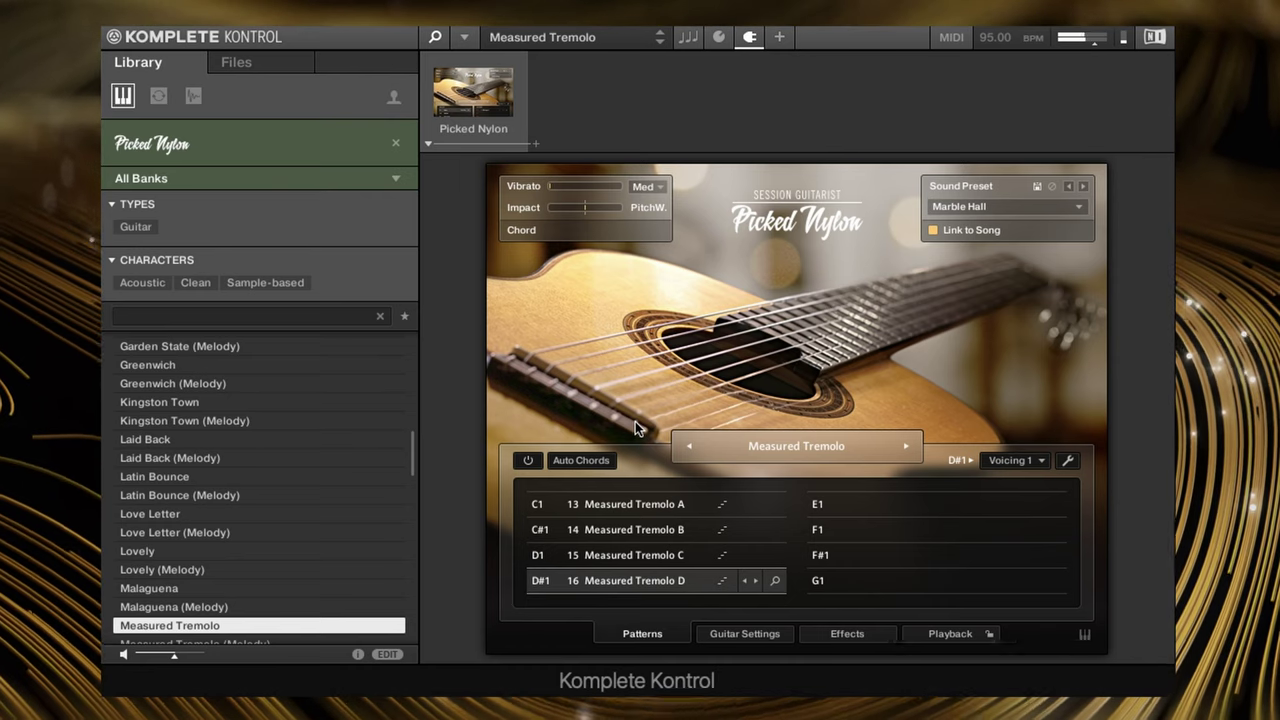
key("Down")
key("Down")
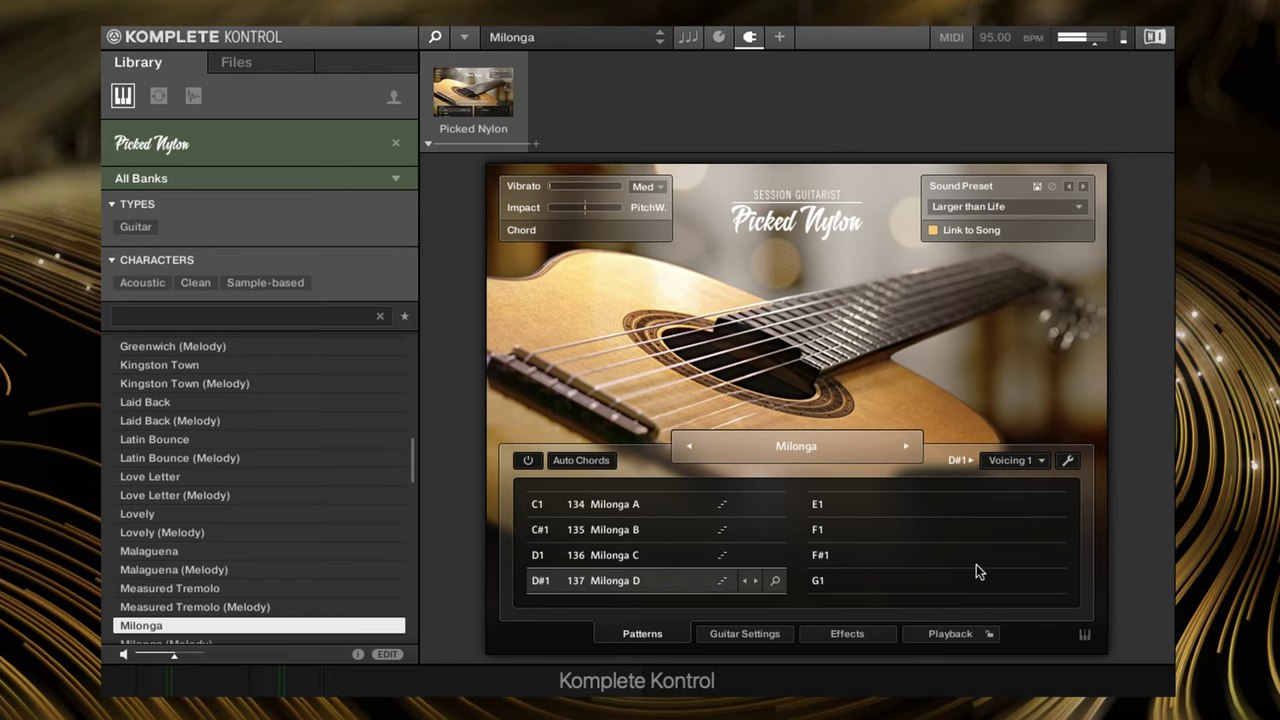
key("Down")
key("Down")
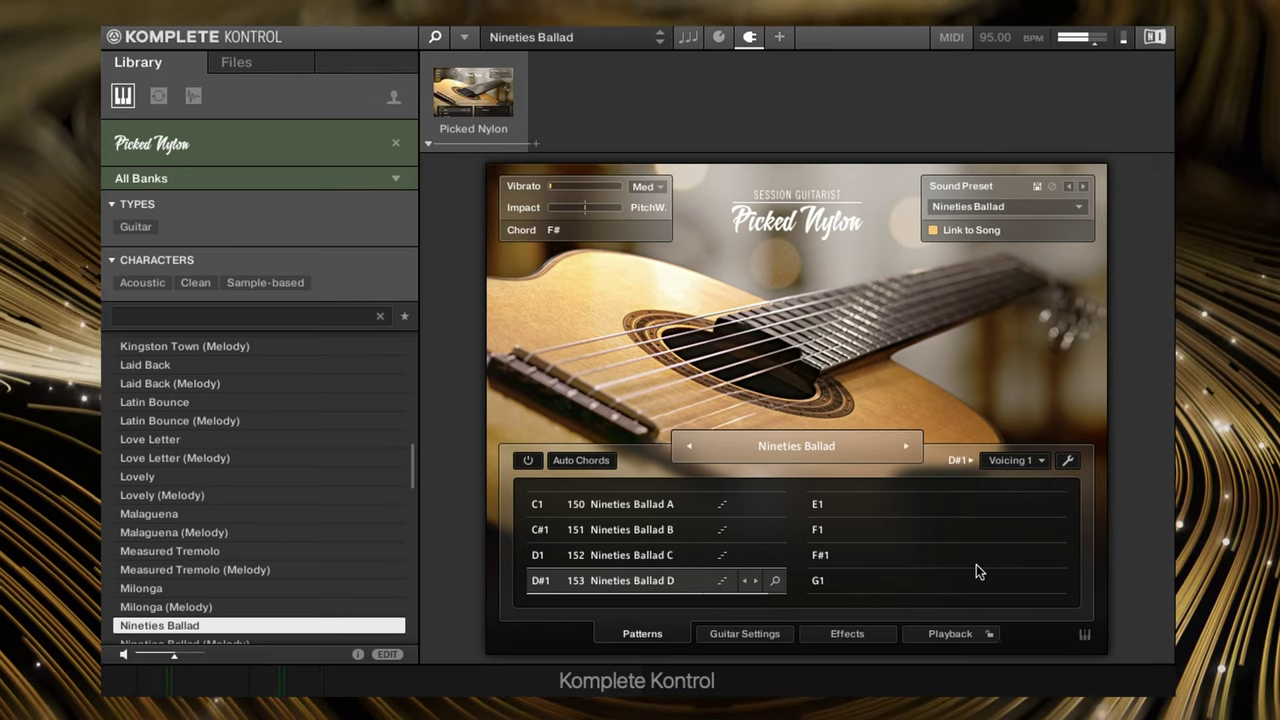
key("Down")
key("Down")
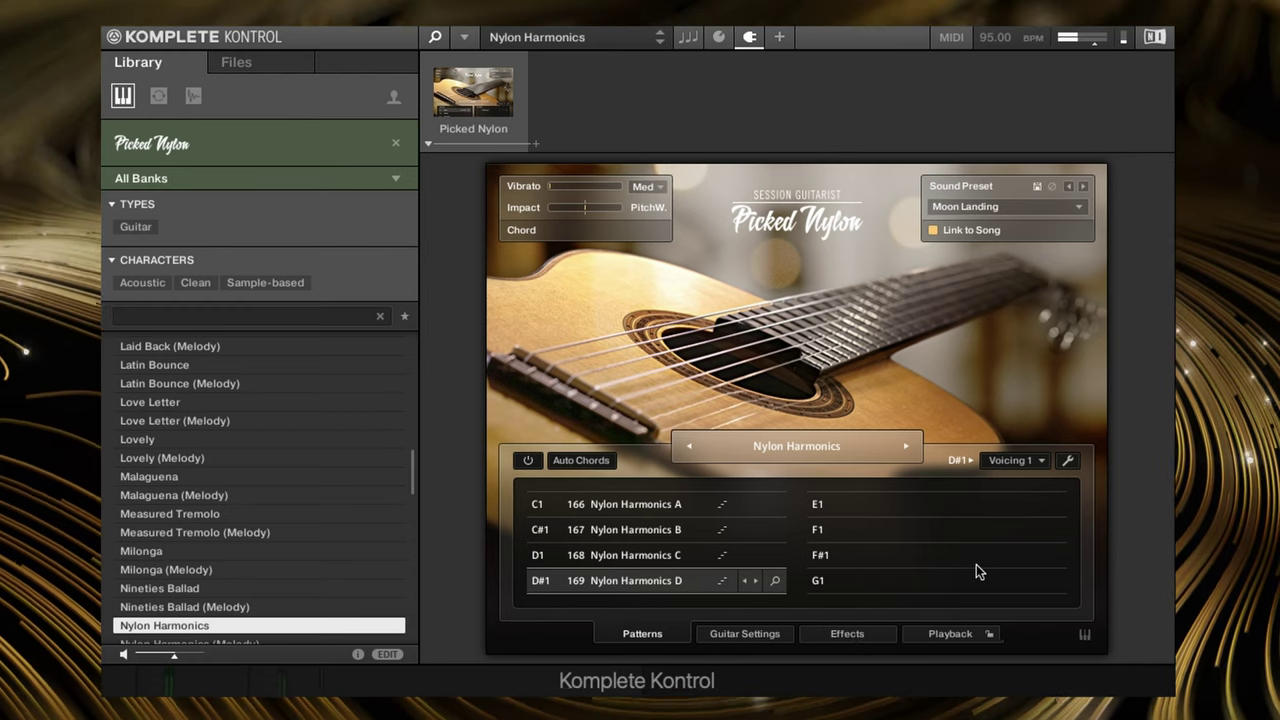
Load and audition the Nylon Spaceship, Nylon Triplets and Percussion presets in turn.
key("Down")
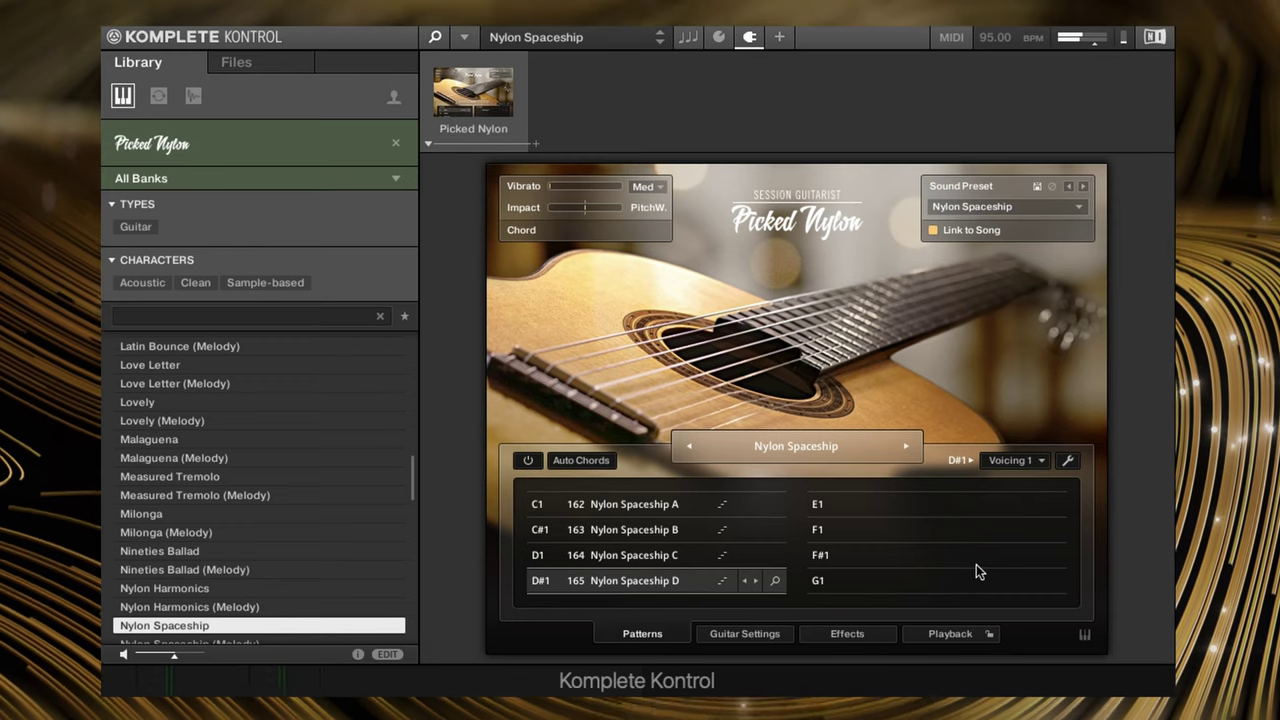
key("Down")
key("Down")
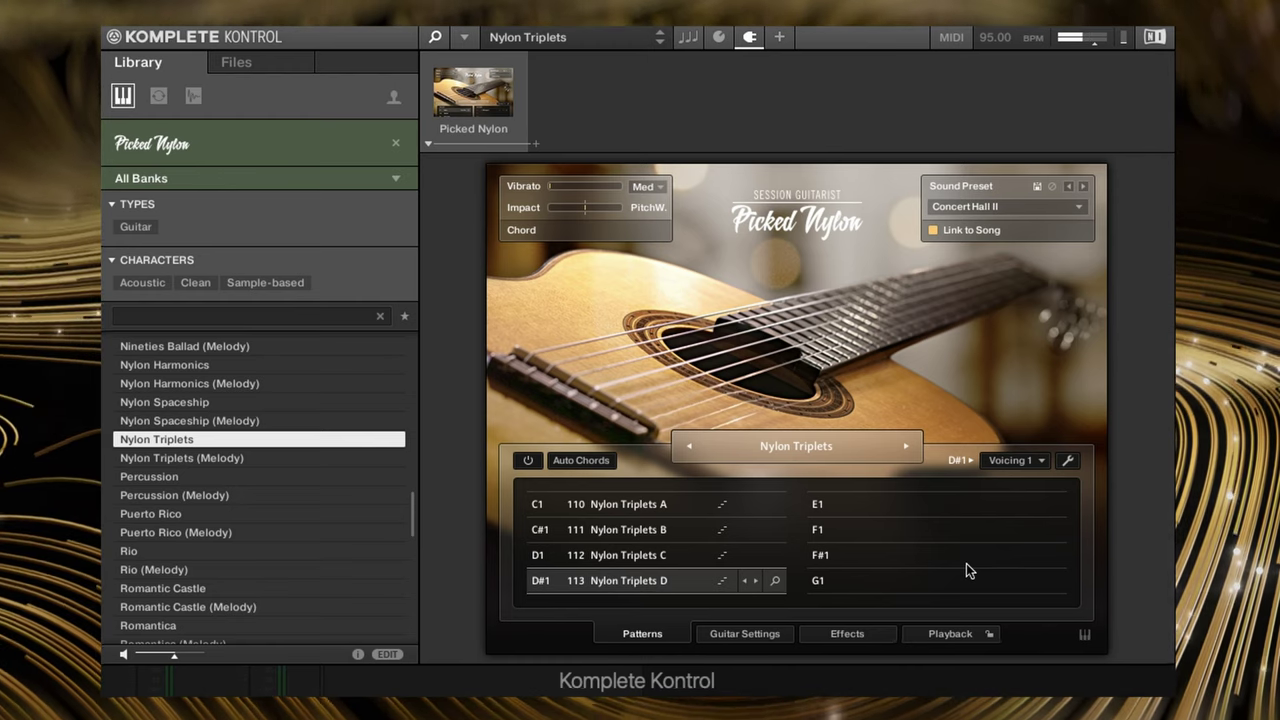
key("Down")
key("Down")
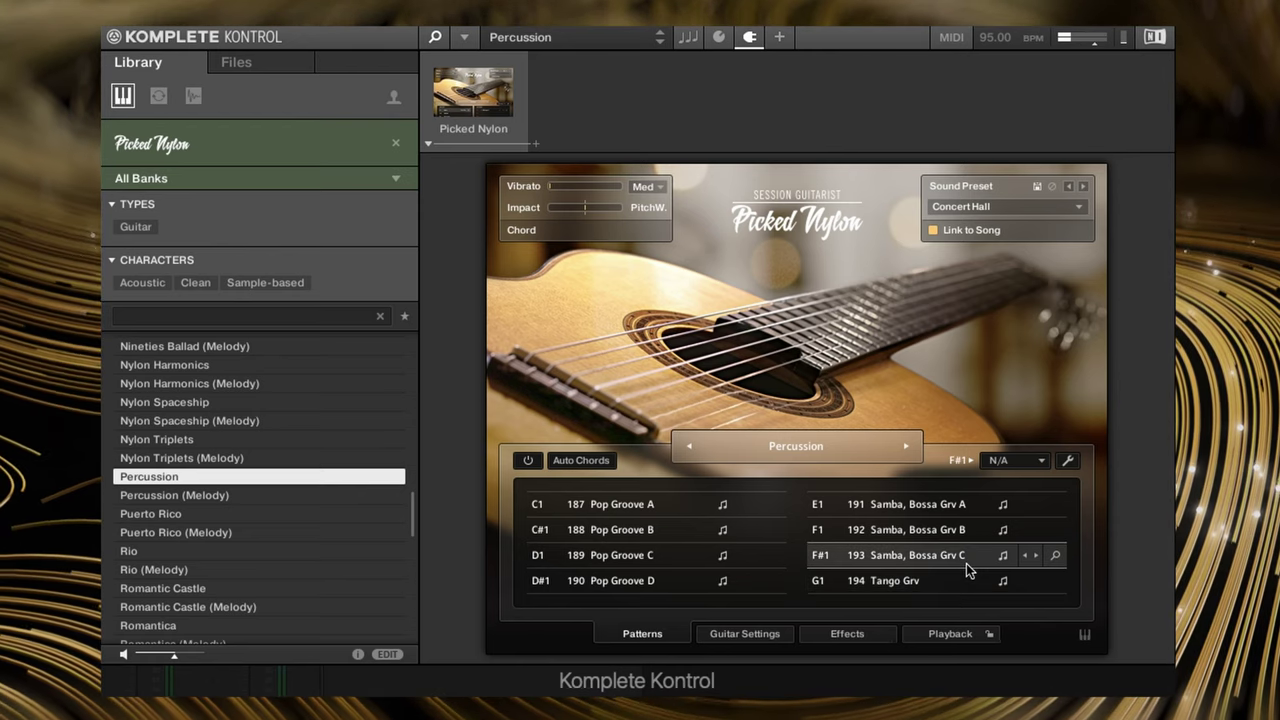
Load and audition the Puerto Rico, Rio and Romantic Castle presets in turn.
key("Down")
key("Down")
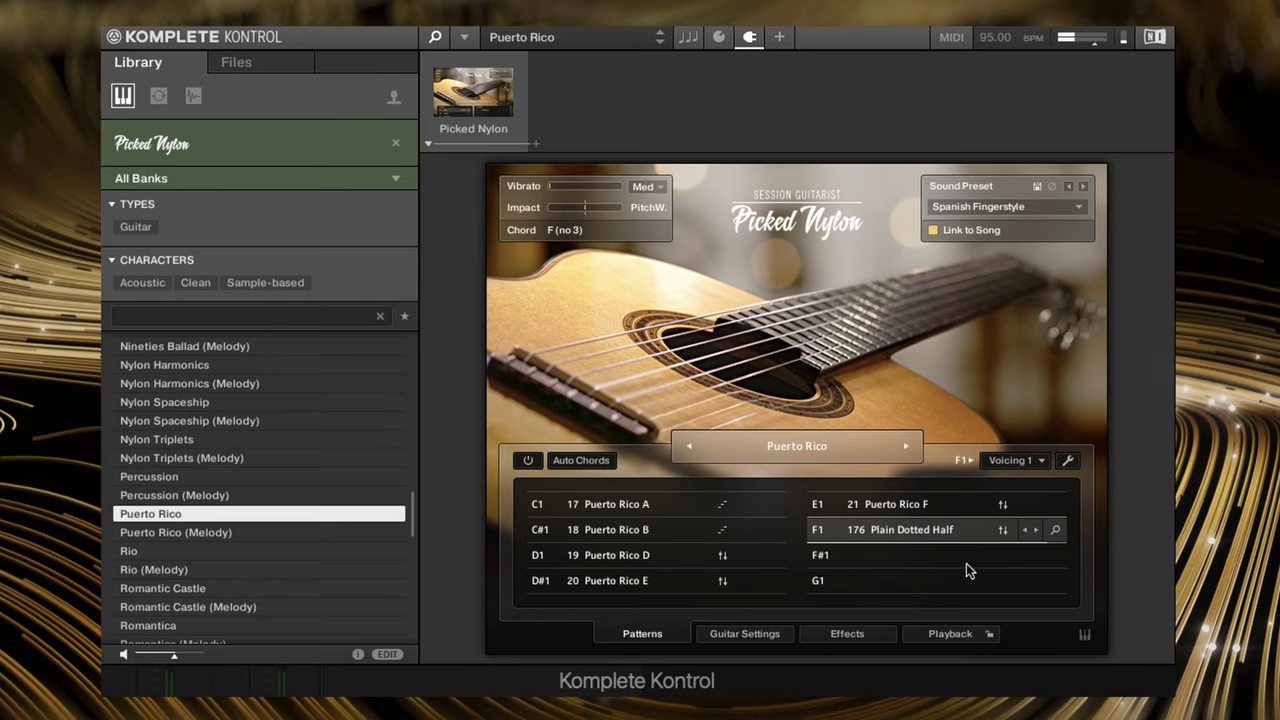
key("Down")
key("Down")
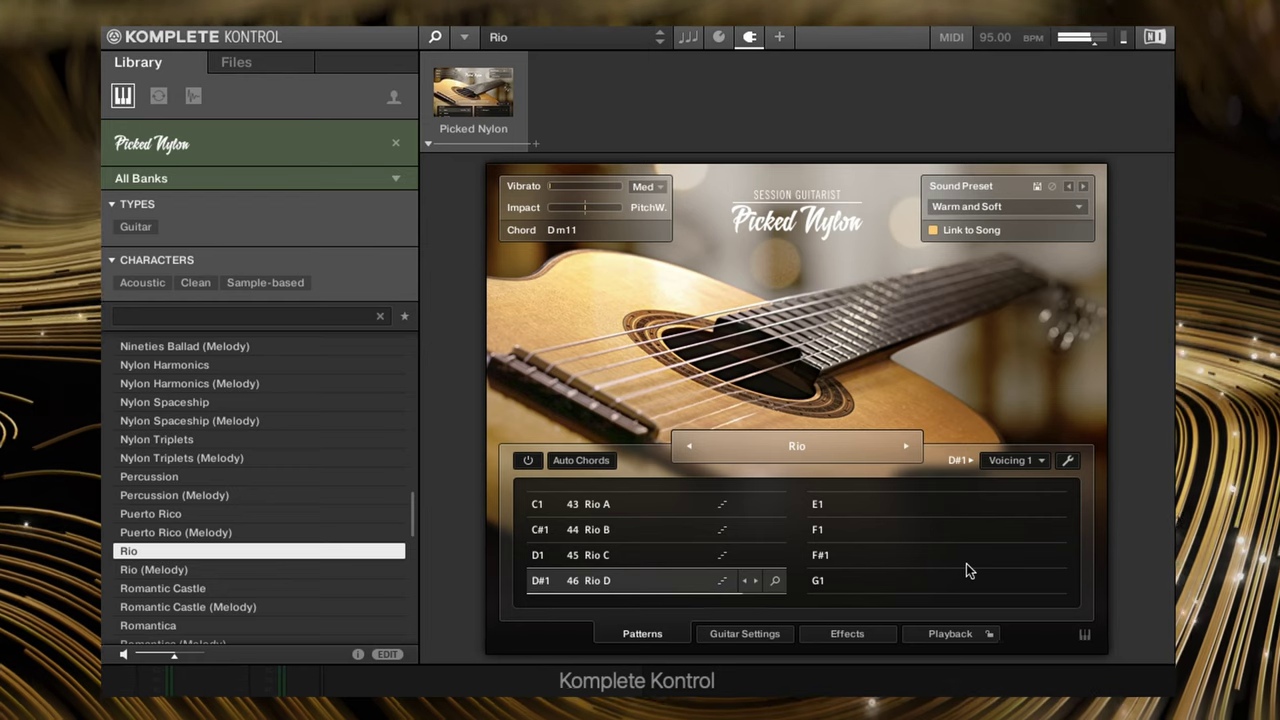
key("Down")
key("Down")
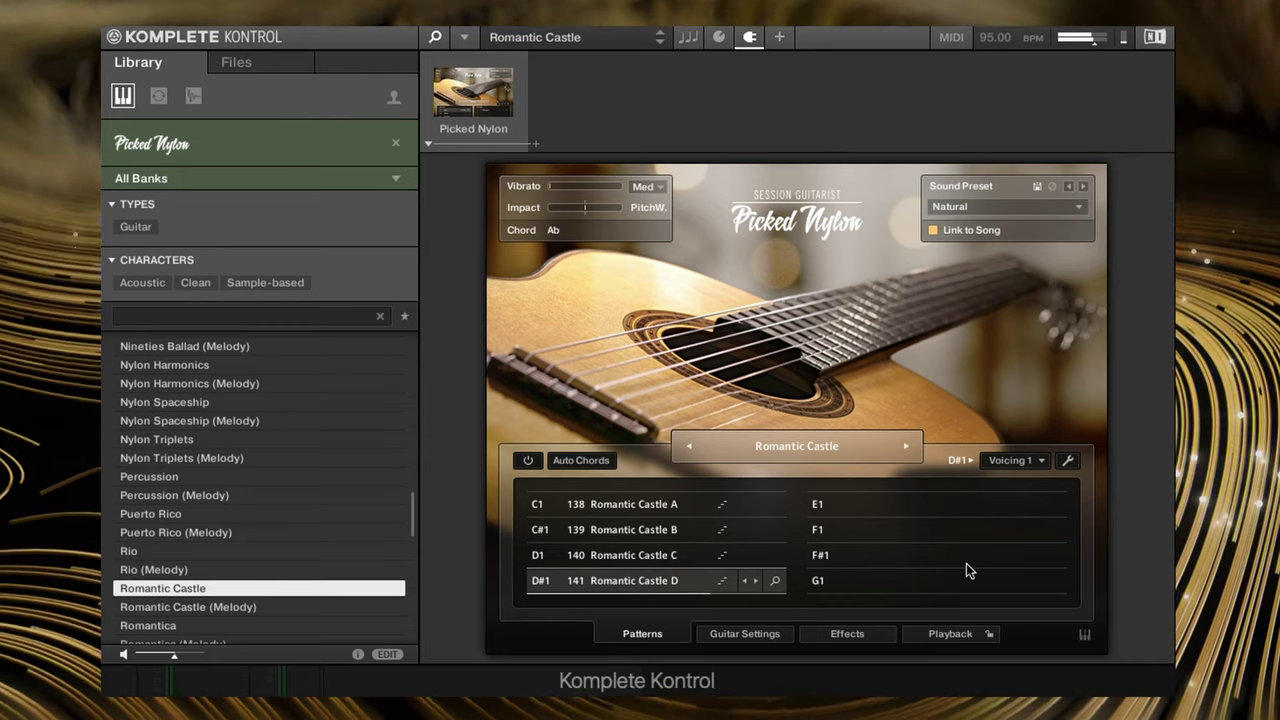
Load and audition the Romantica, Rumba and Samba presets in turn.
key("Down")
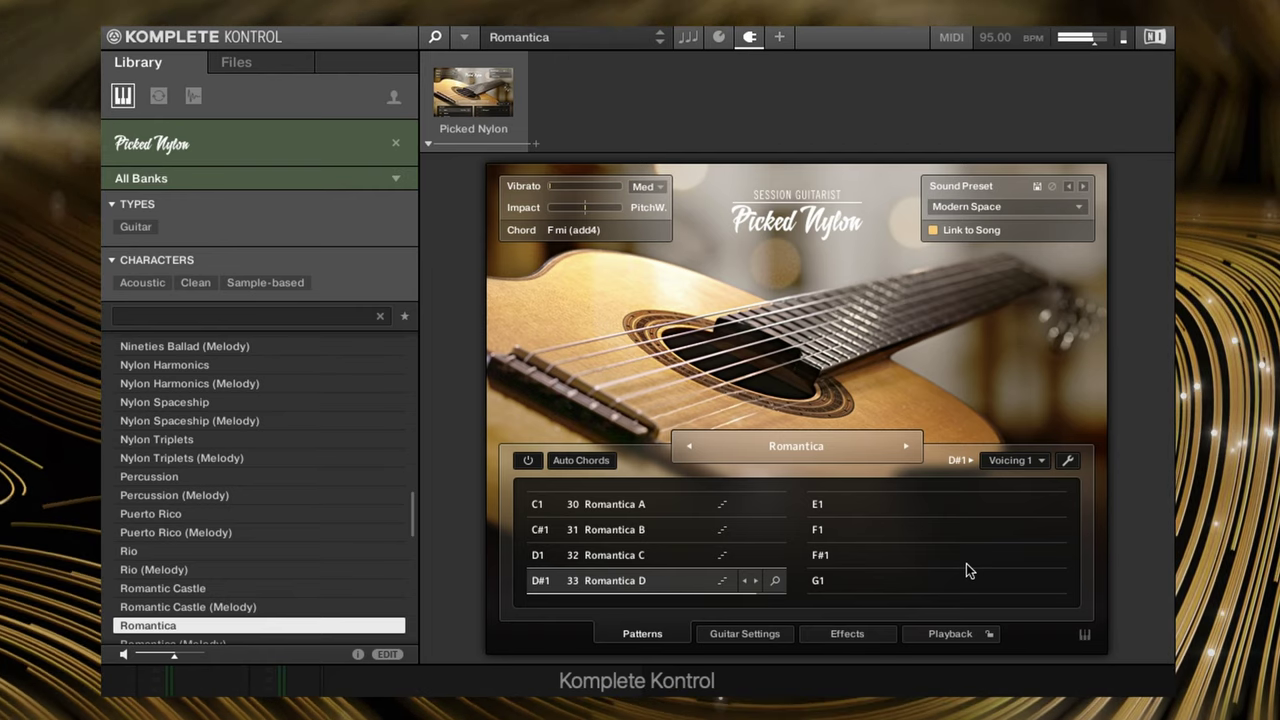
key("Down")
key("Down")
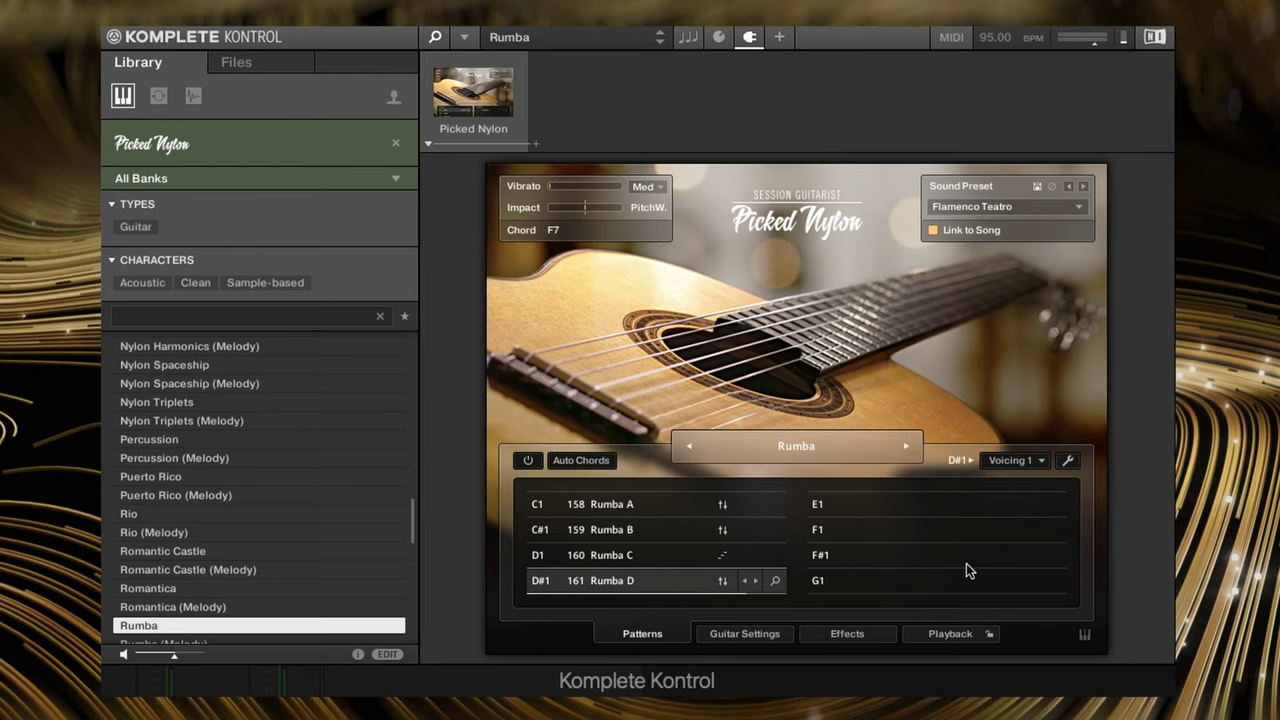
key("Down")
key("Down")
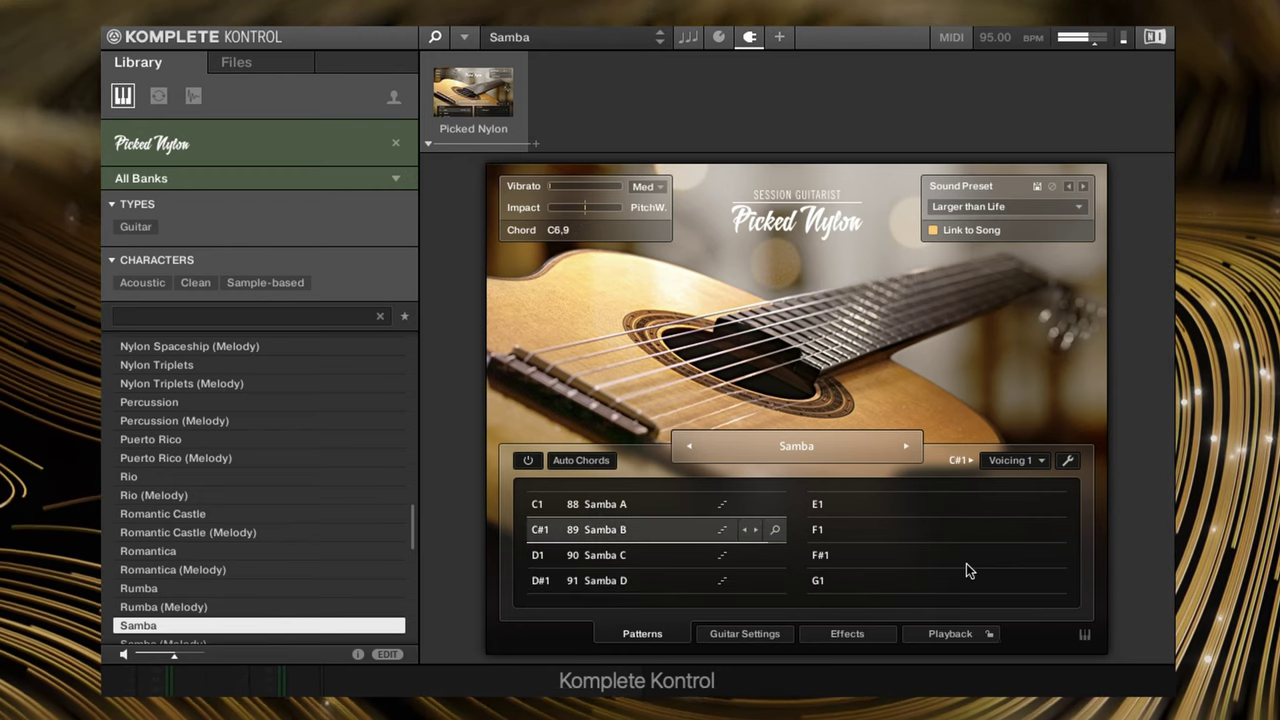
Load and audition the Samba No Bass, Slow Waltz and Songwriter presets in turn.
key("Down")
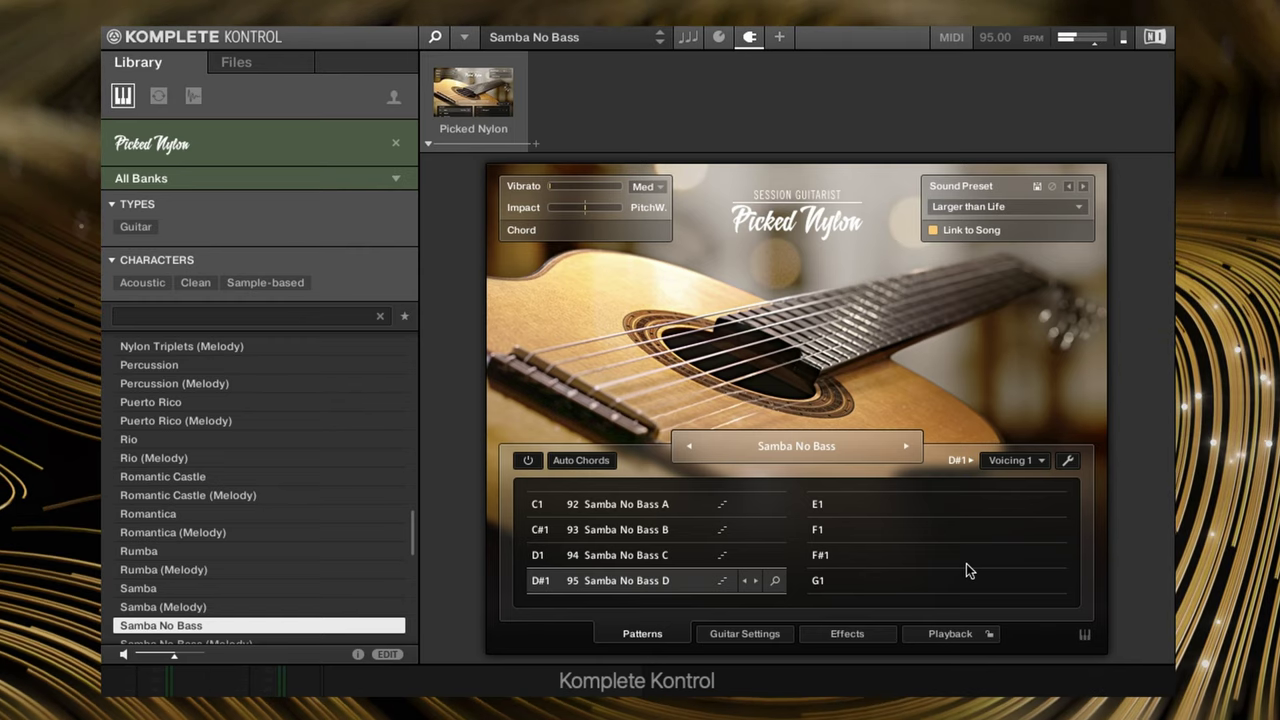
key("Down")
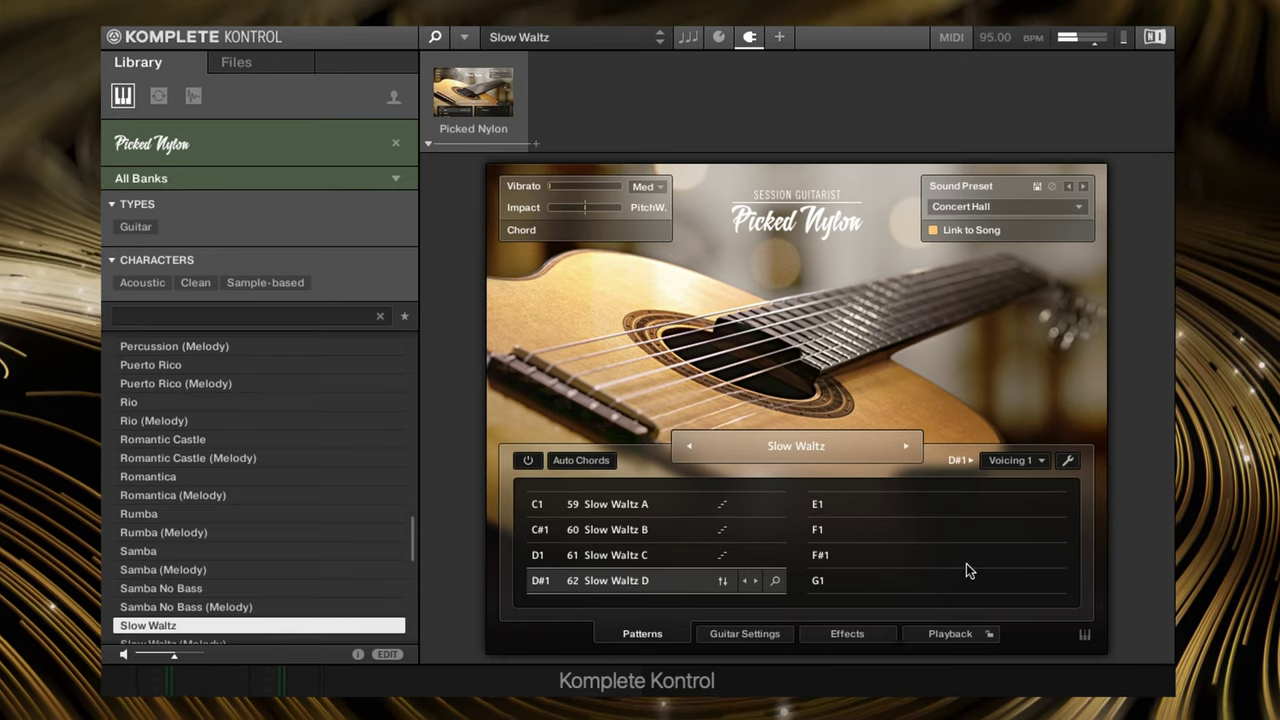
key("Down")
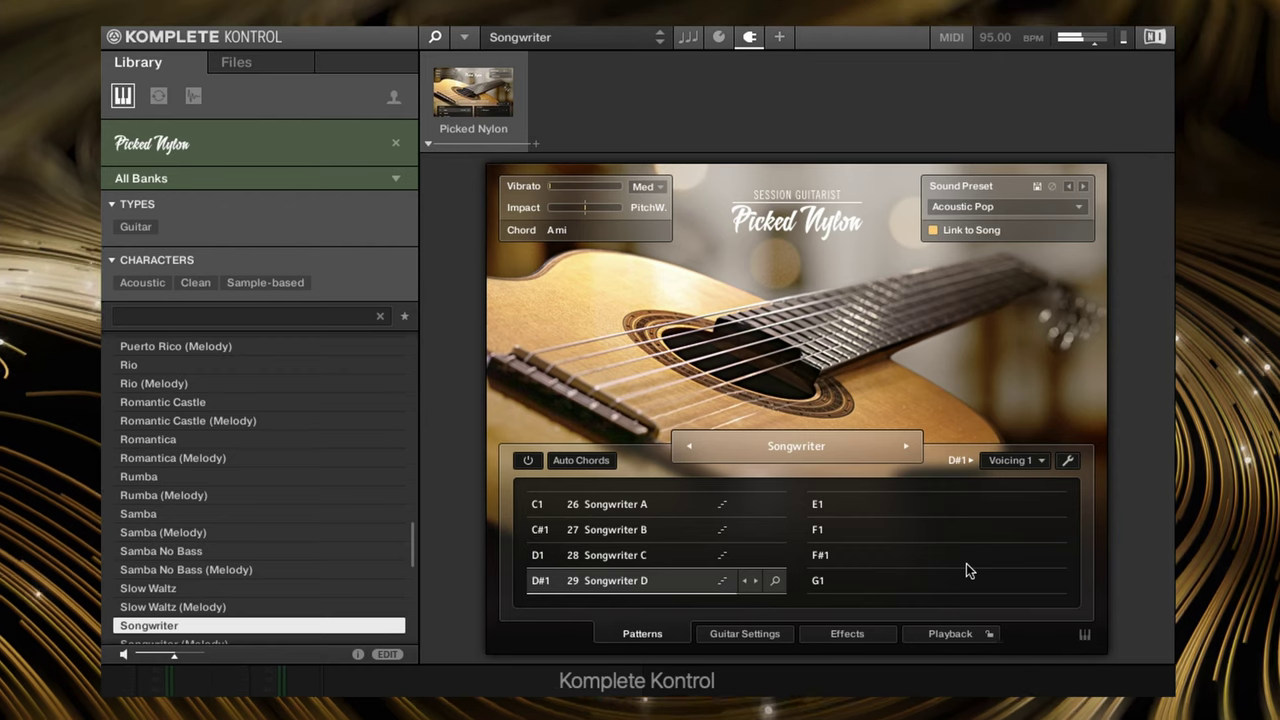
Load and audition the Spanish Night, Sunday Morning and Tango presets in turn.
key("Down")
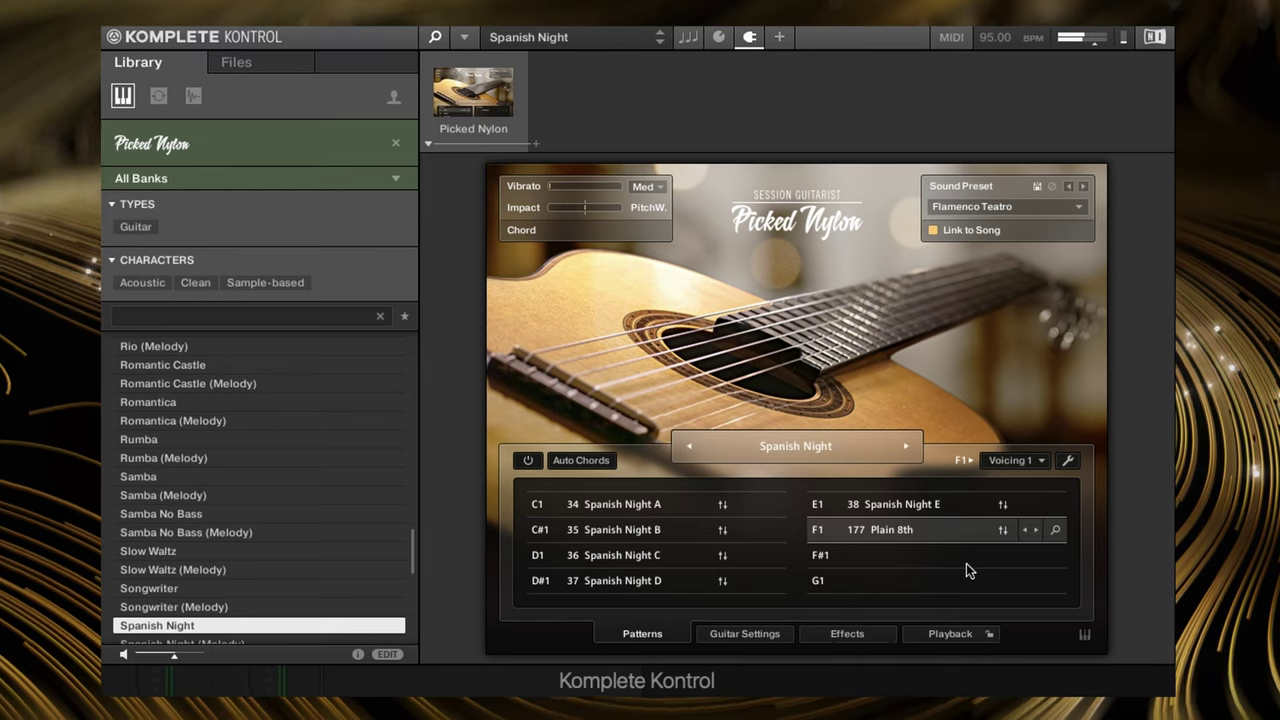
key("Down")
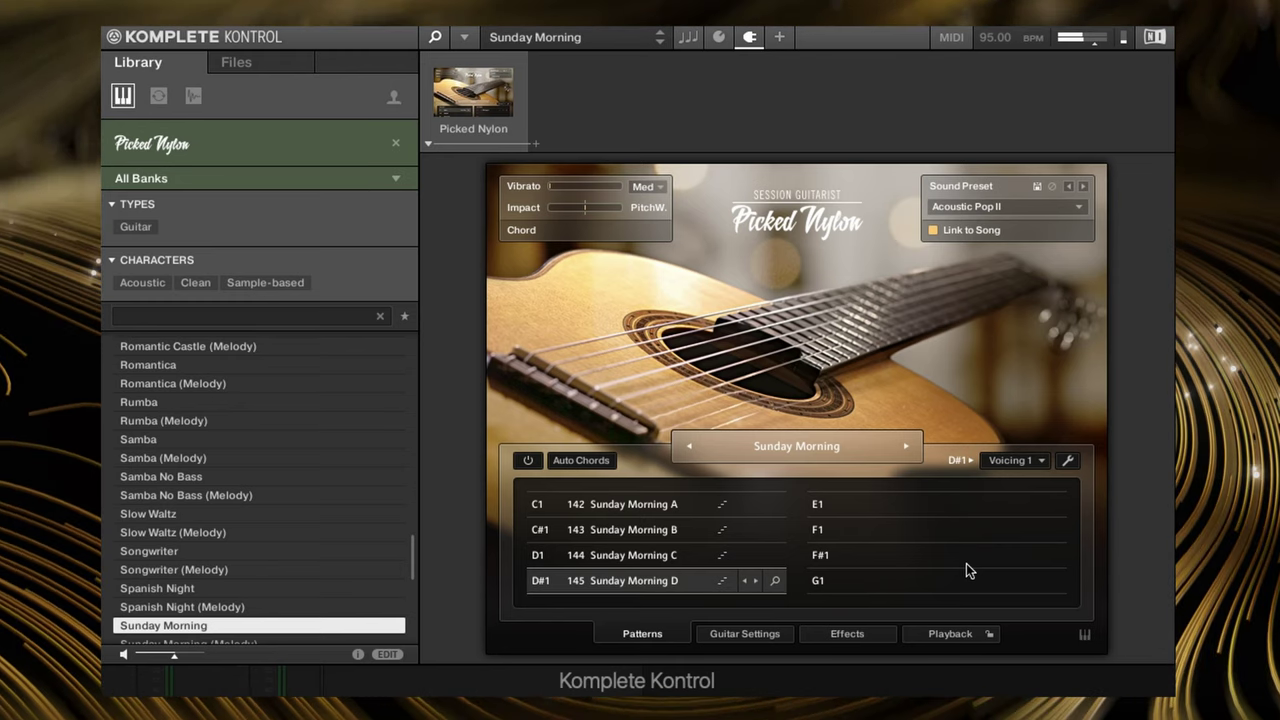
key("Down")
key("Down")
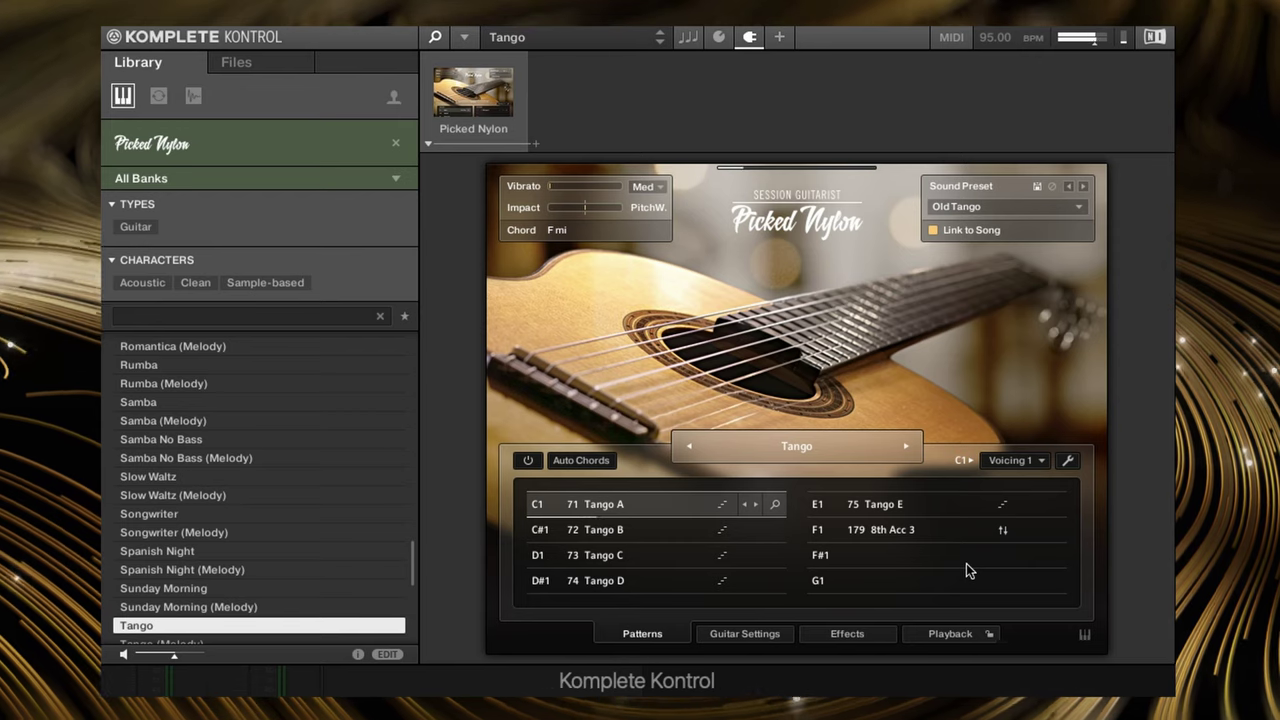
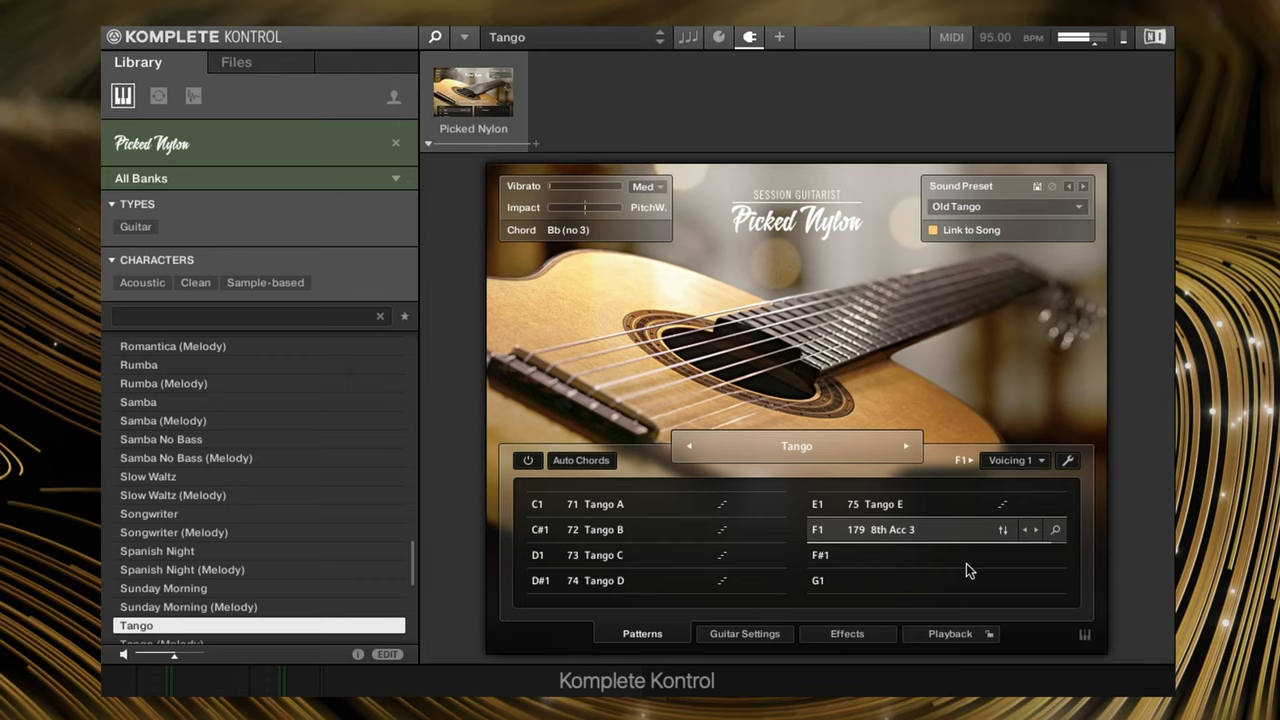
Load and audition the The Raven, The Waltz and Toolbox Mixed presets in turn.
key("Down")
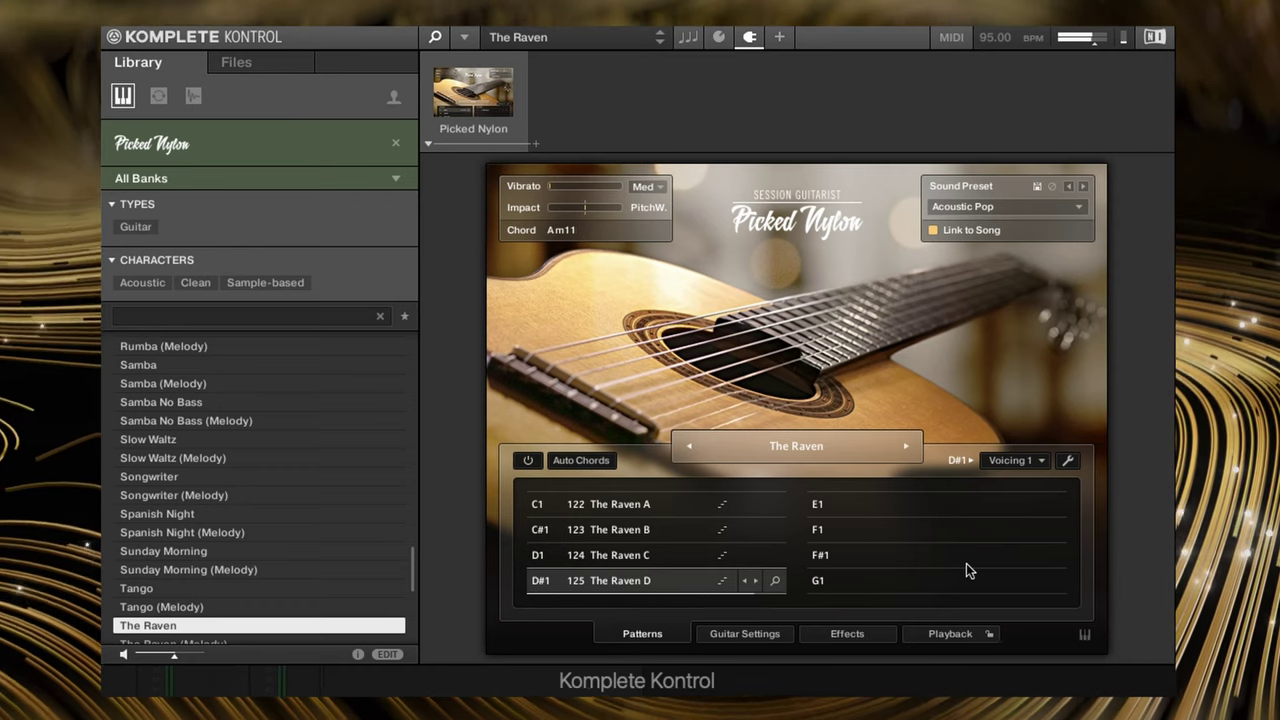
key("Down")
key("Down")
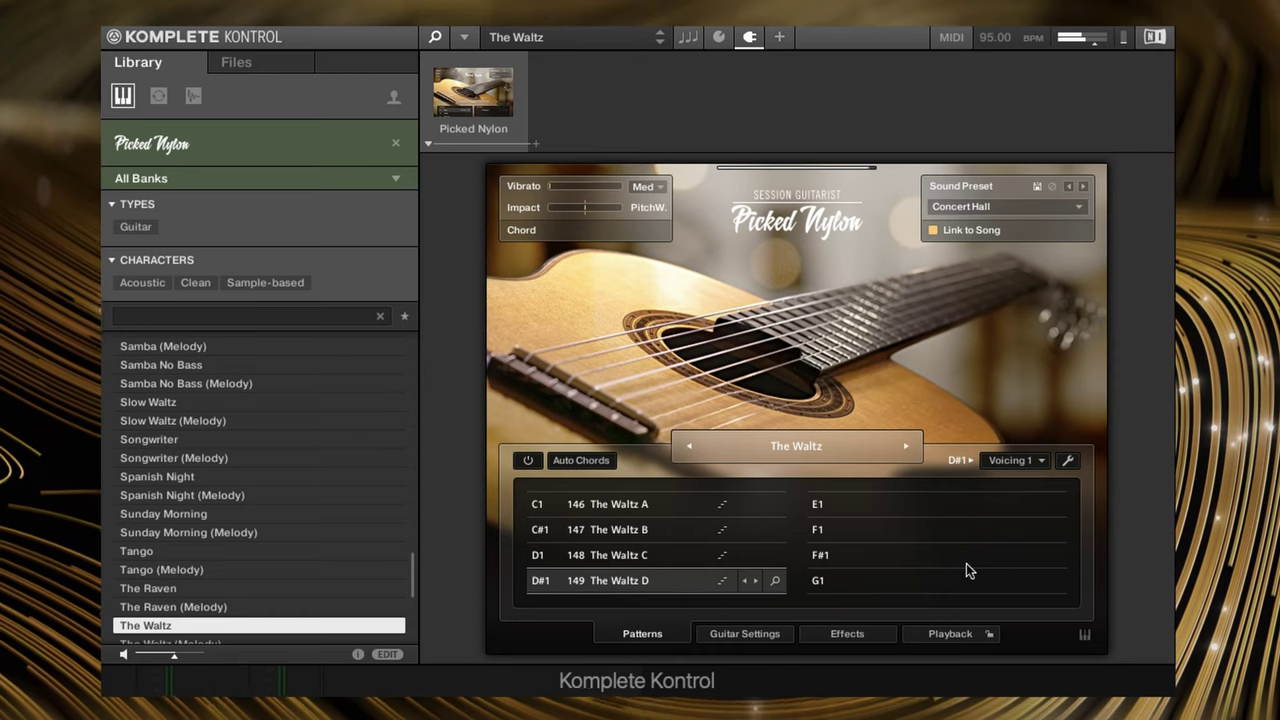
key("Down")
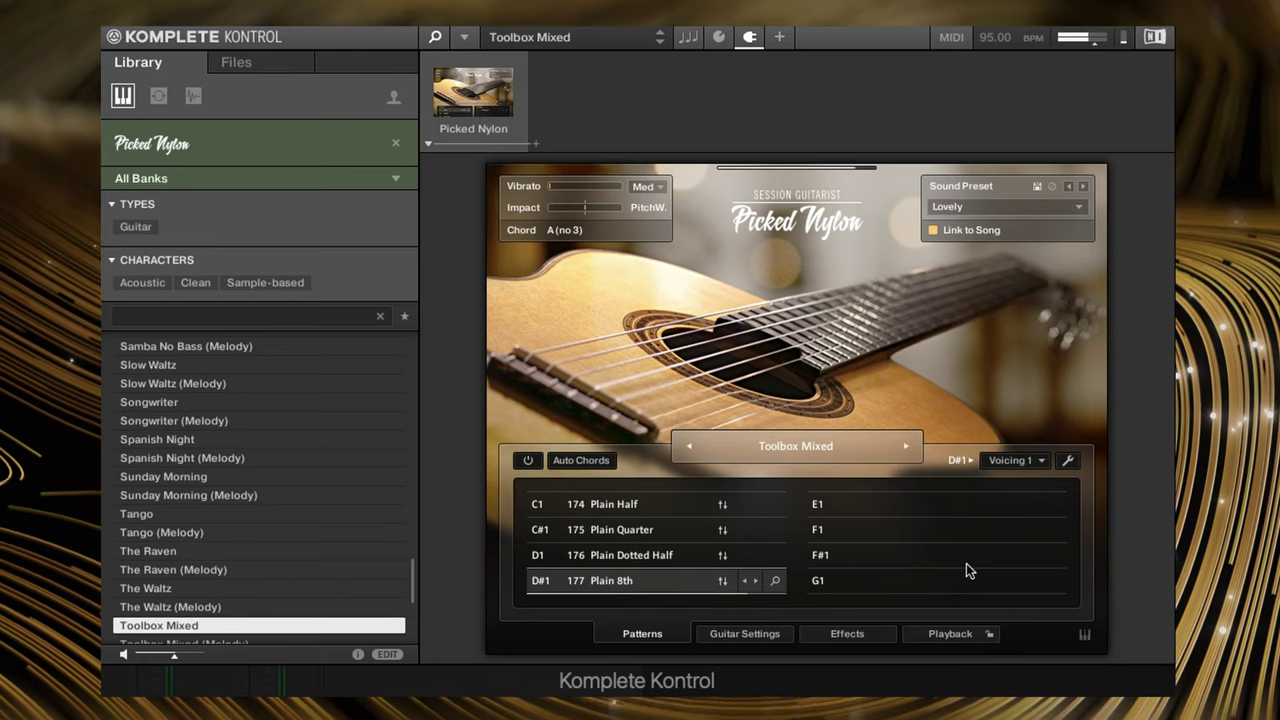
Load and audition the Triplet Toolbox, Unplugged RnB and Walk in the Rain presets in turn.
key("Down")
key("Down")
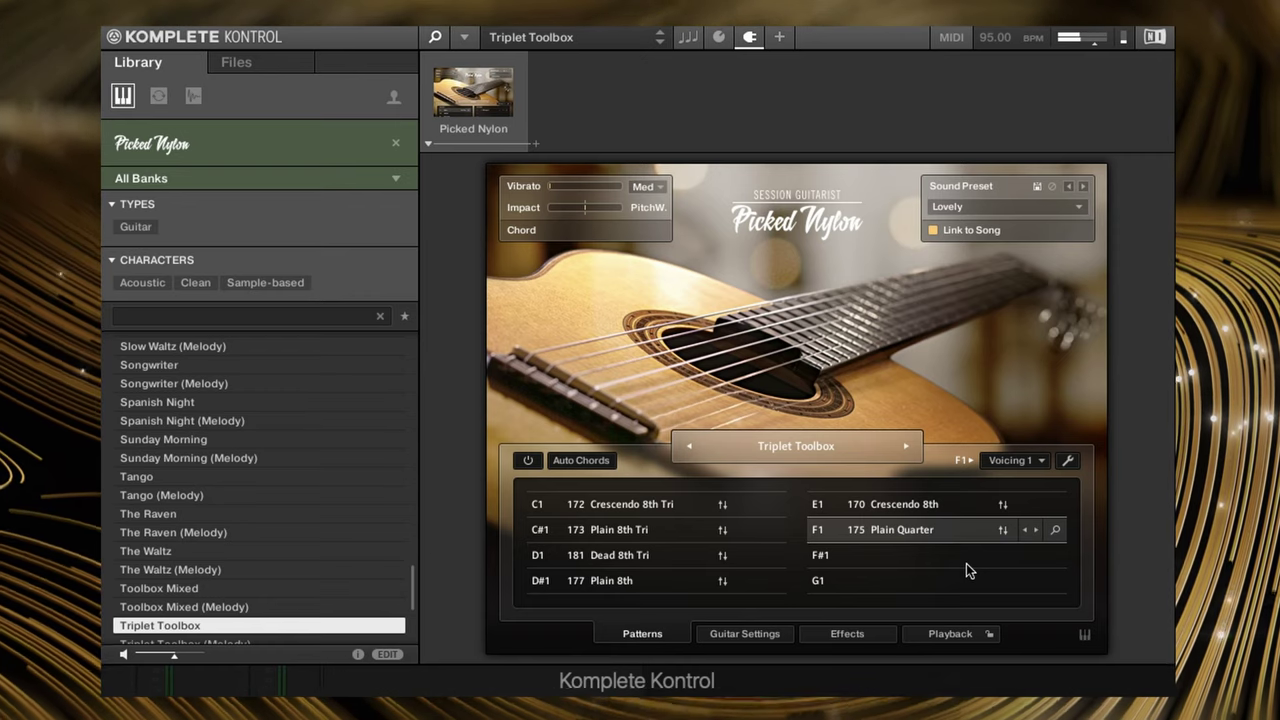
key("Down")
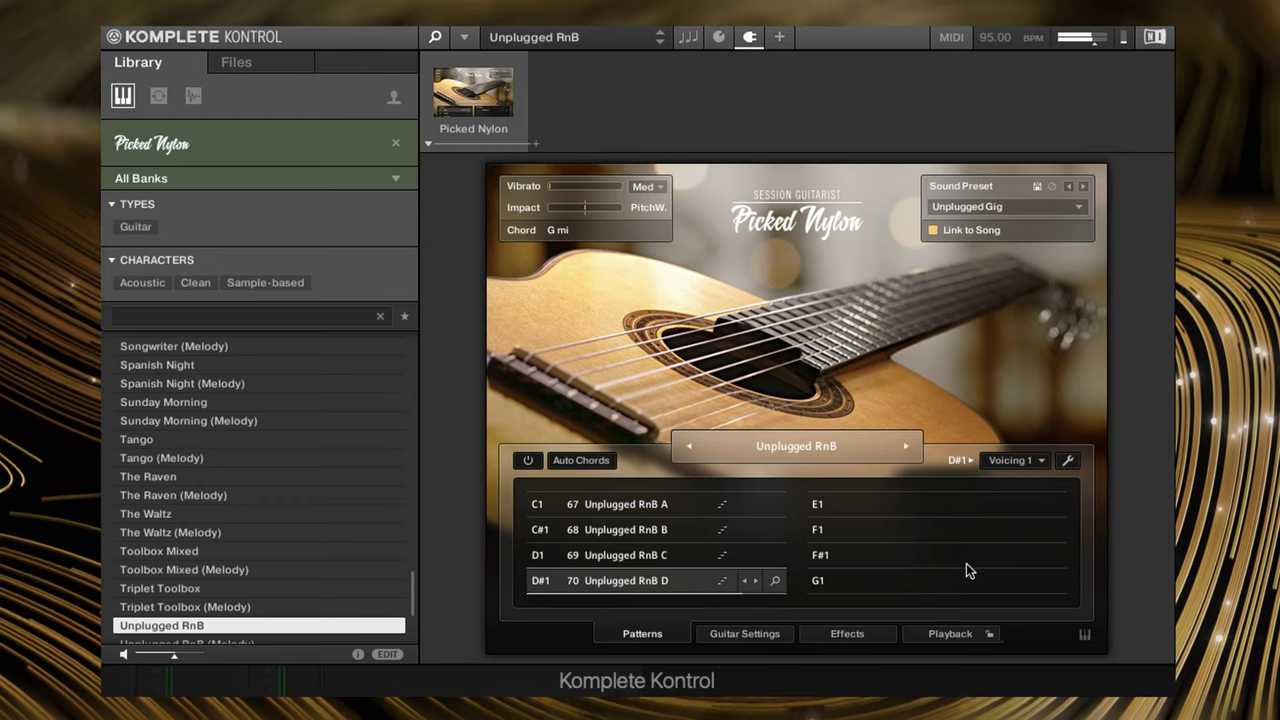
key("Down")
key("Down")
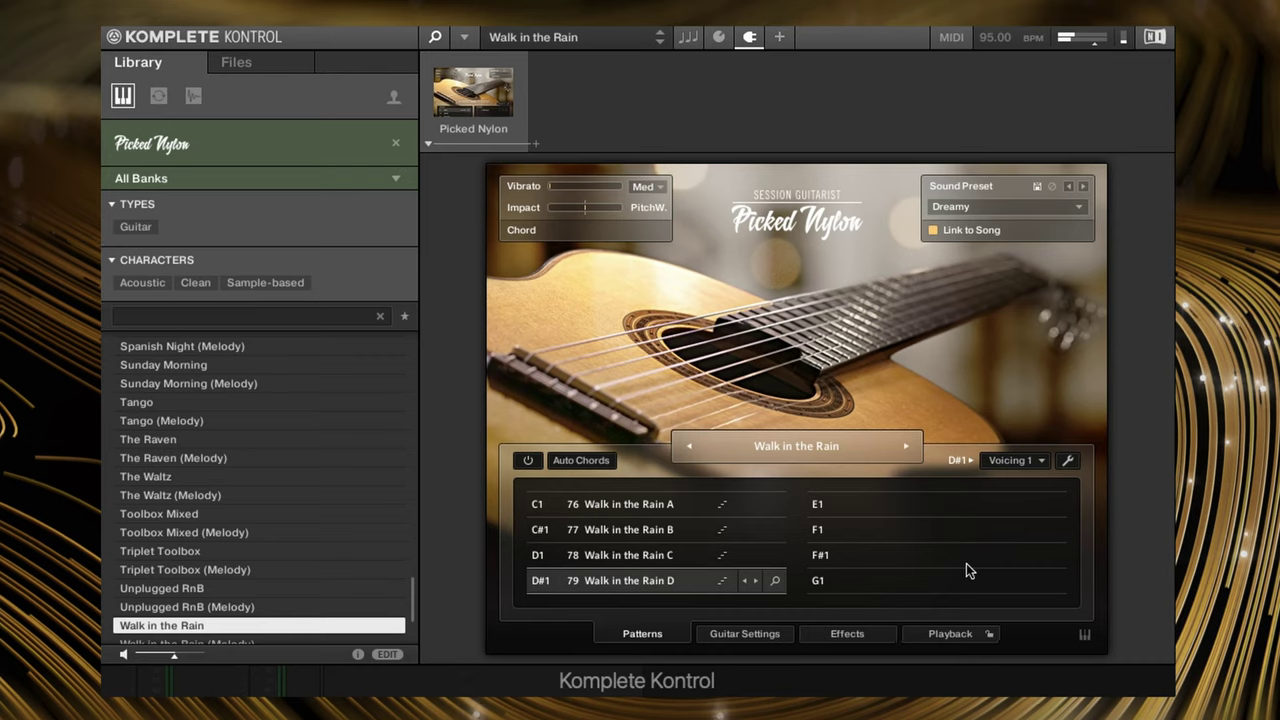
Load and audition the Wooden Cottage and You and Me presets in turn.
key("Down")
key("Down")
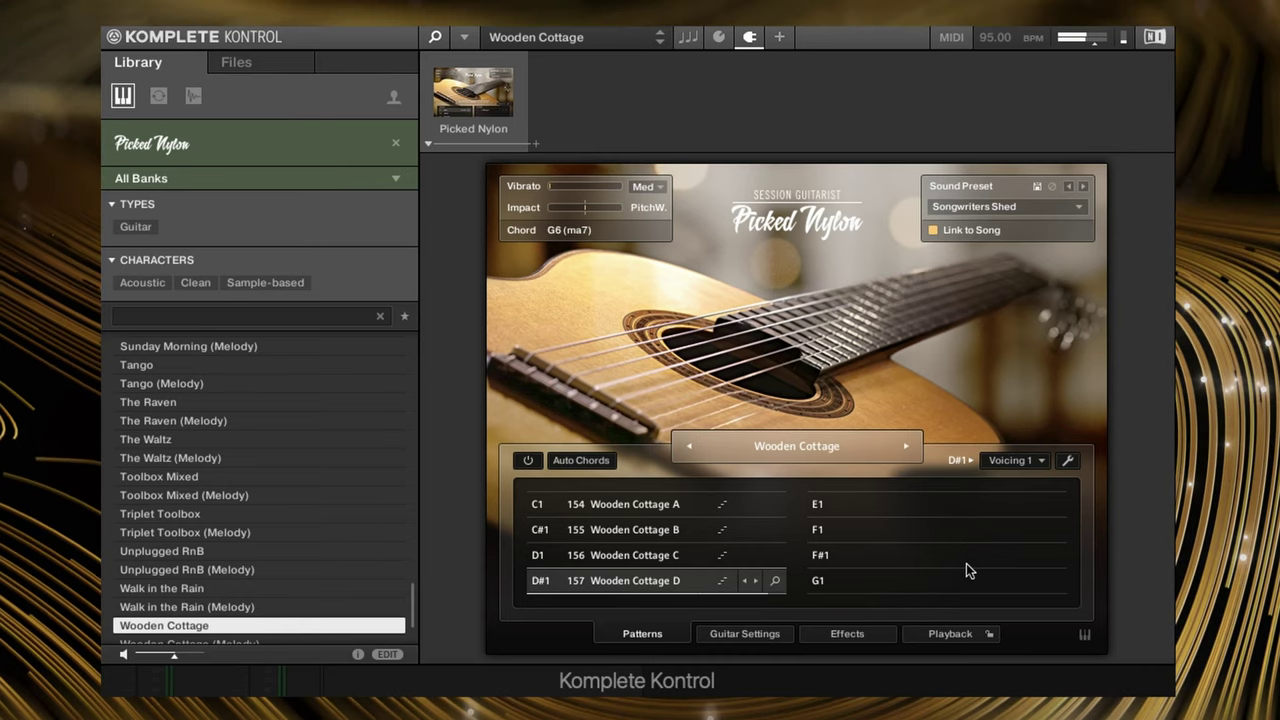
key("Down")
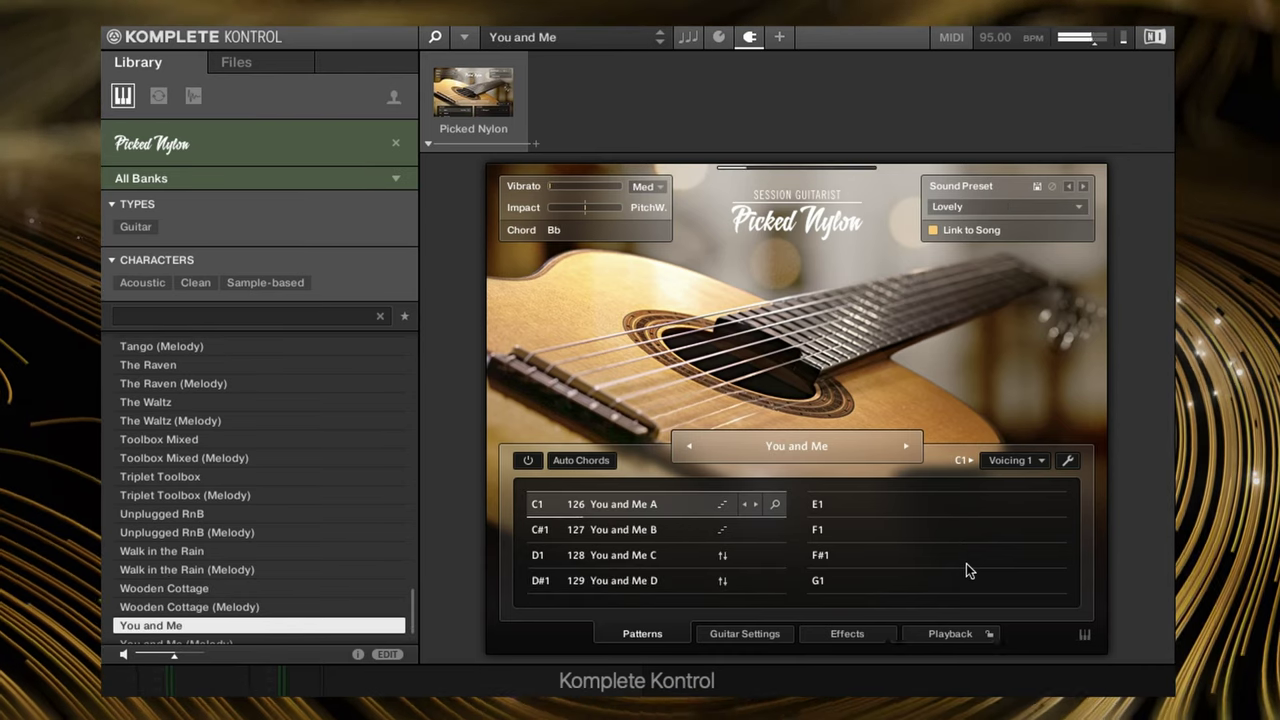